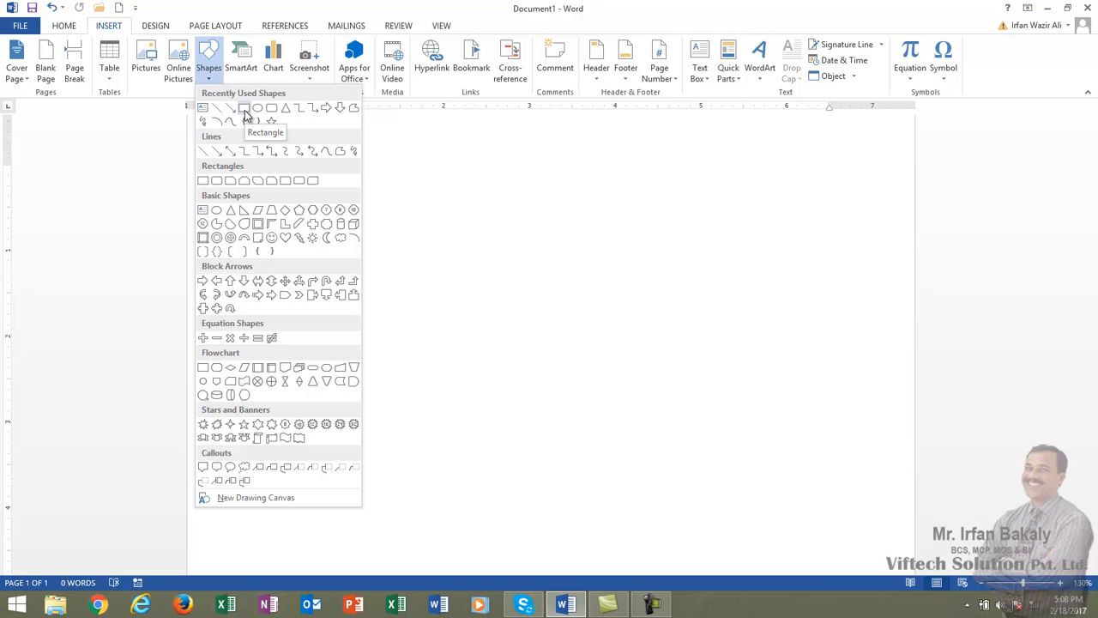
- Draw a rectangle in the upper middle of the page and resize it to about 2.3" high by 3.45" wide
click(245, 113)
mouse_move(347, 203)
mouse_down()
mouse_move(542, 287)
mouse_move(699, 375)
mouse_up()
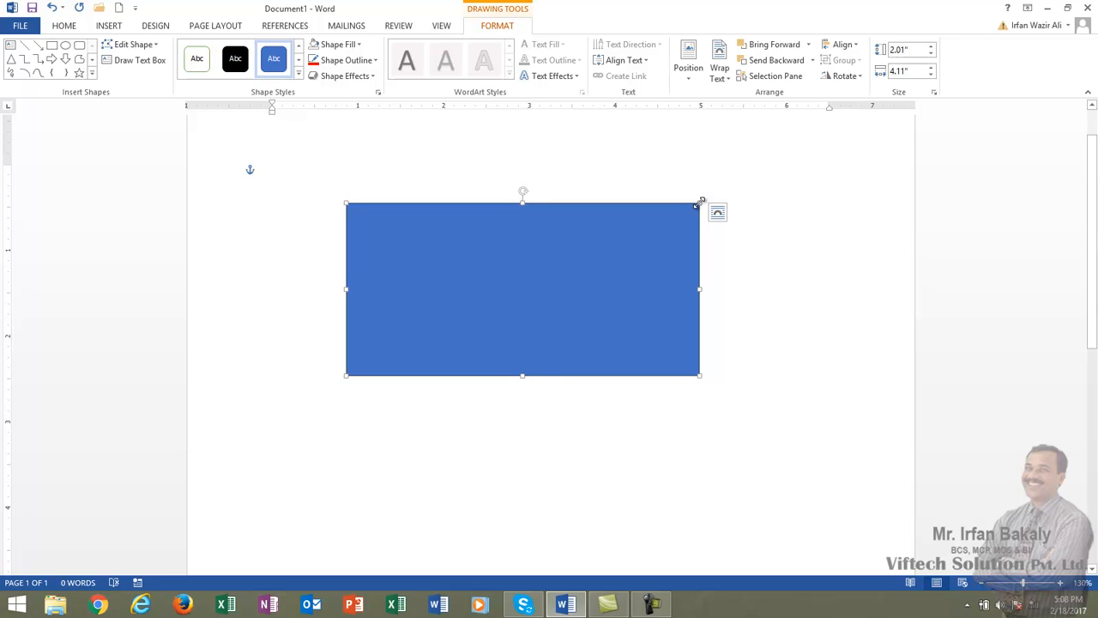
drag(698, 200, 642, 178)
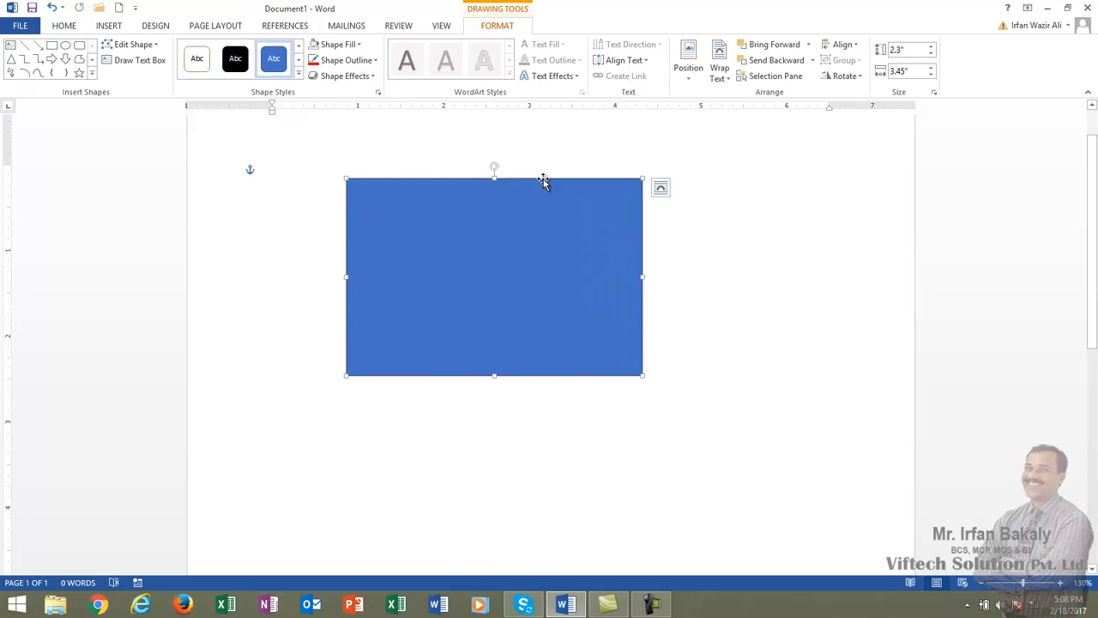
- Tilt the rectangle slightly counterclockwise and set its text wrapping to Tight
mouse_move(494, 167)
mouse_down()
mouse_move(449, 183)
mouse_move(507, 164)
mouse_move(526, 175)
mouse_move(489, 171)
mouse_up()
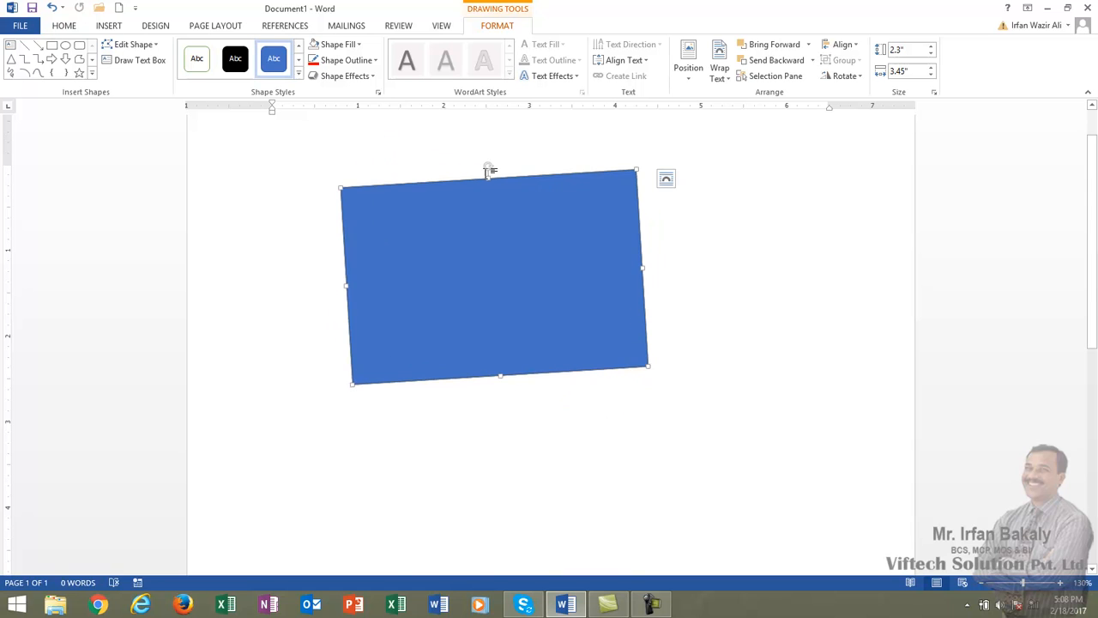
click(666, 182)
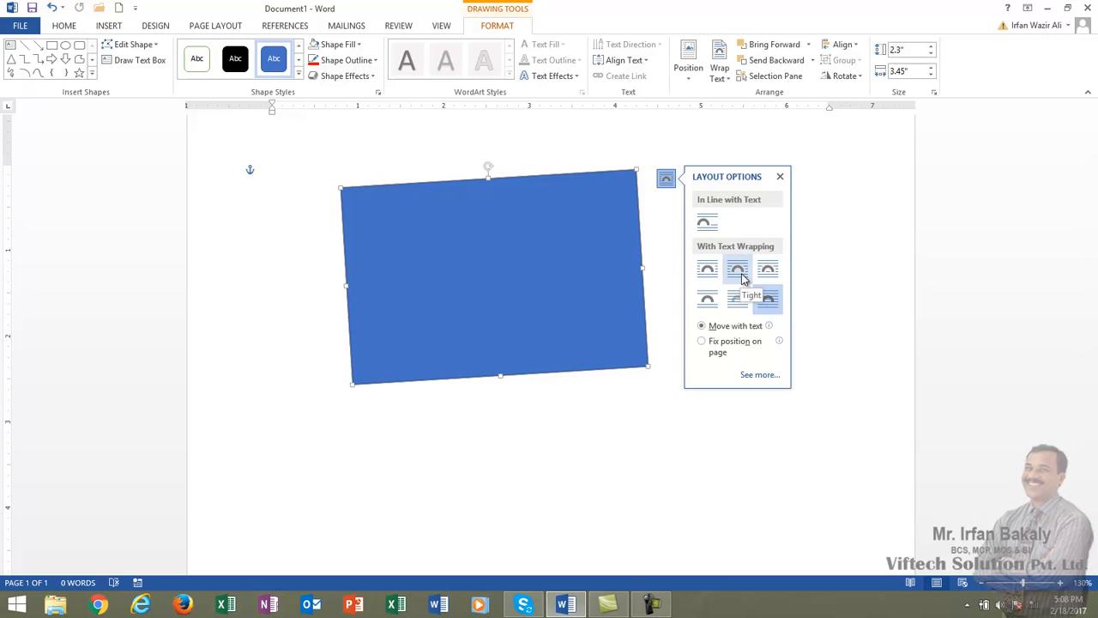
click(742, 276)
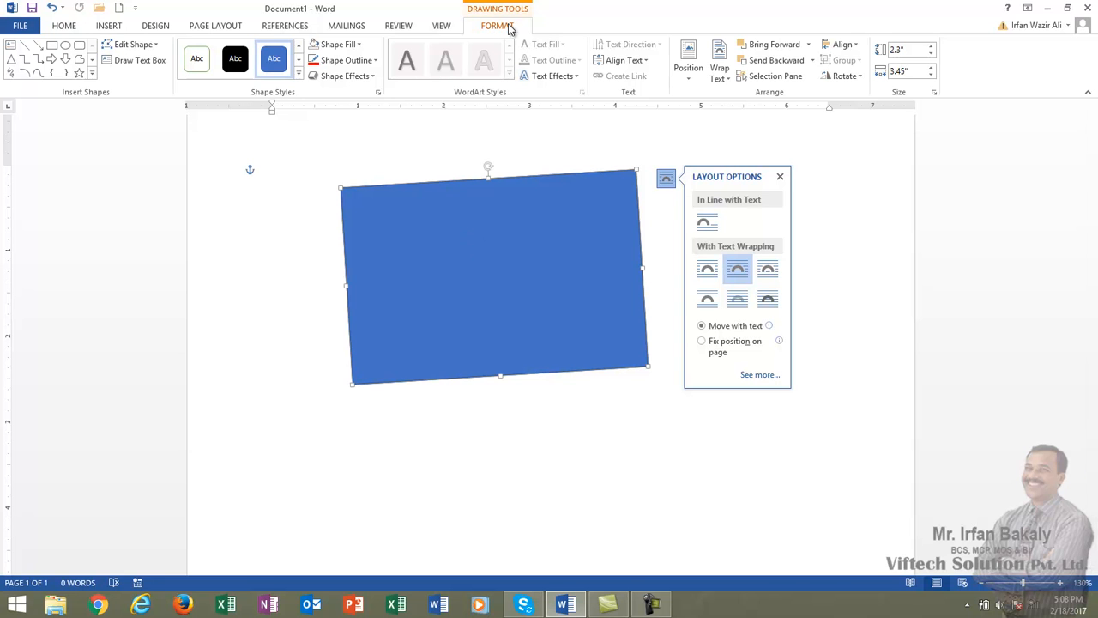
click(558, 152)
click(549, 182)
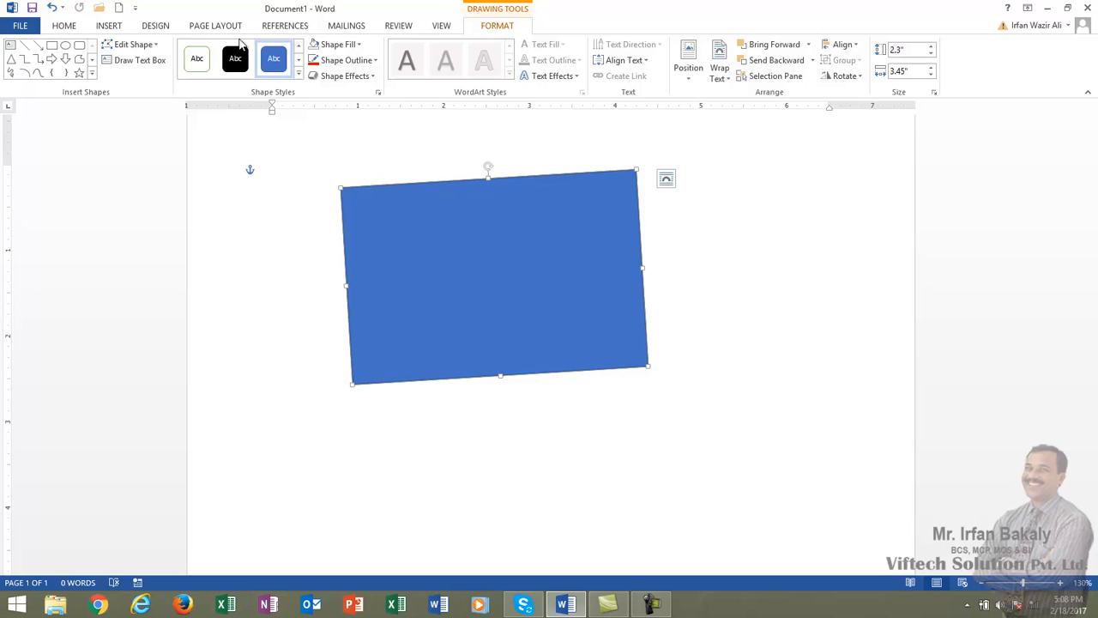
- Edit the rectangle's points, moving its upper-right corner up and slightly inward so the shape is about 2.68" high
click(156, 47)
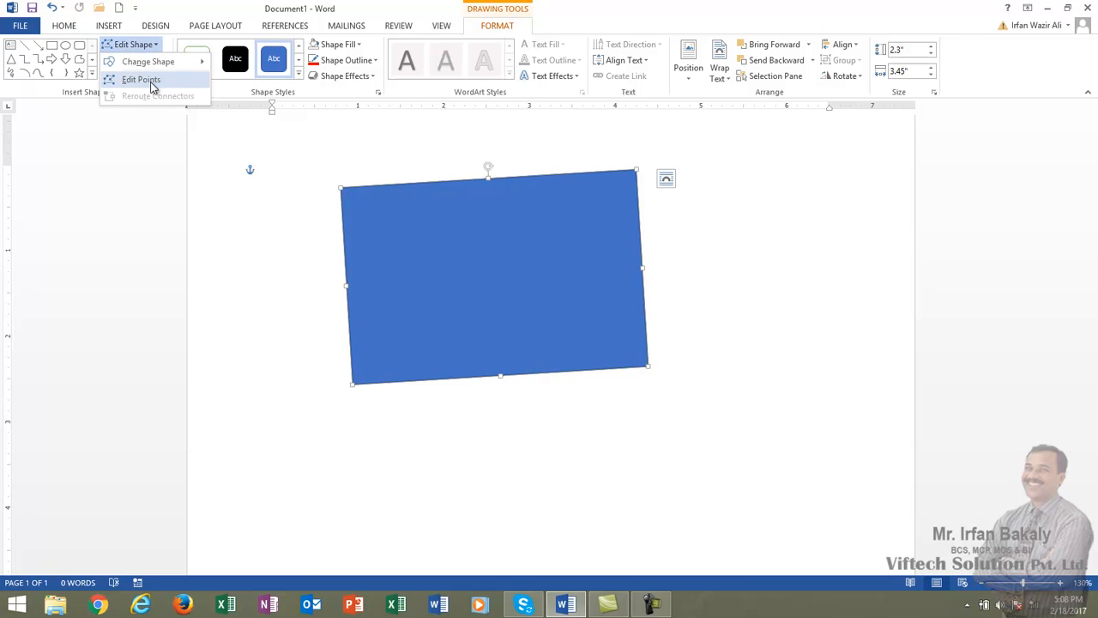
click(135, 81)
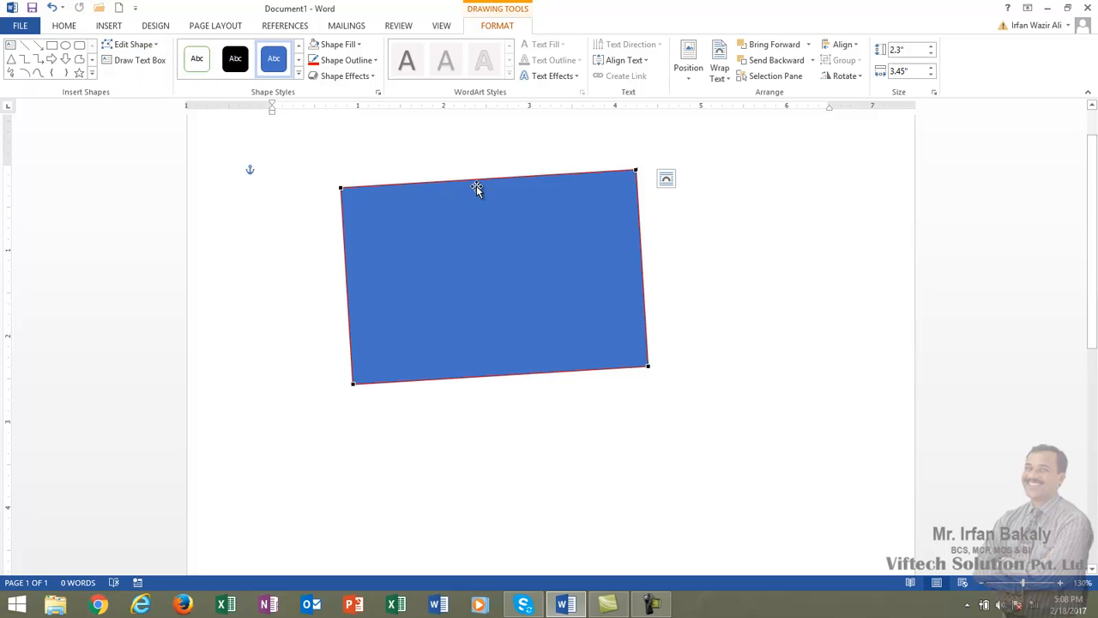
mouse_move(634, 168)
mouse_down()
mouse_move(438, 299)
mouse_move(411, 343)
mouse_move(563, 172)
mouse_move(652, 128)
mouse_move(611, 221)
mouse_move(625, 187)
mouse_up()
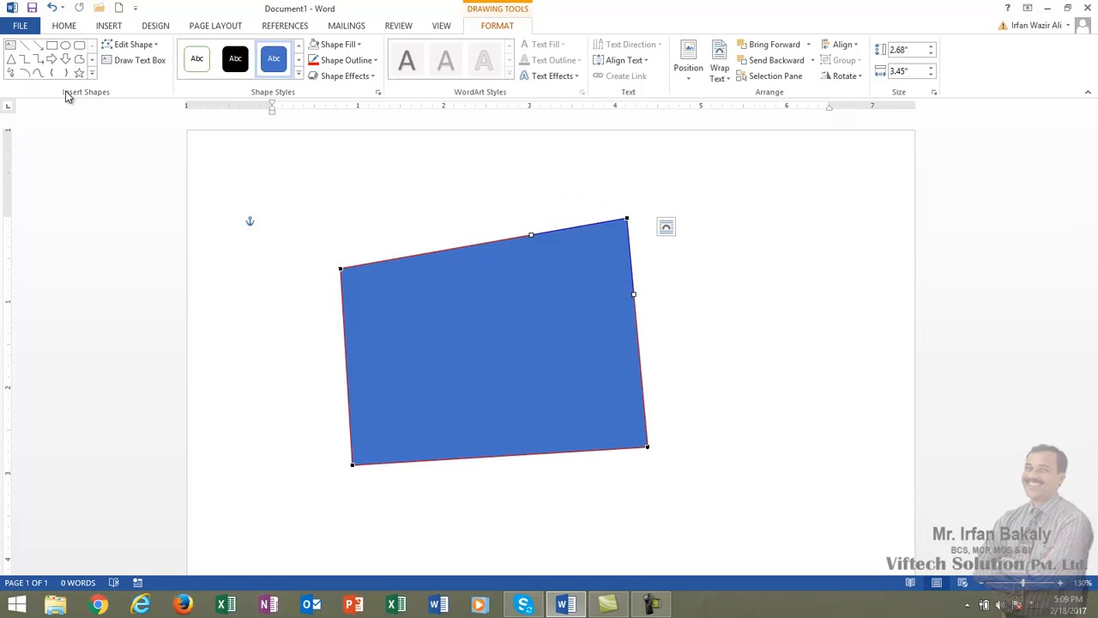
- Draw an oval about 2.48" by 2.6" overlapping the blue shape and a down arrow about 2.02" by 2.29" below it
click(92, 73)
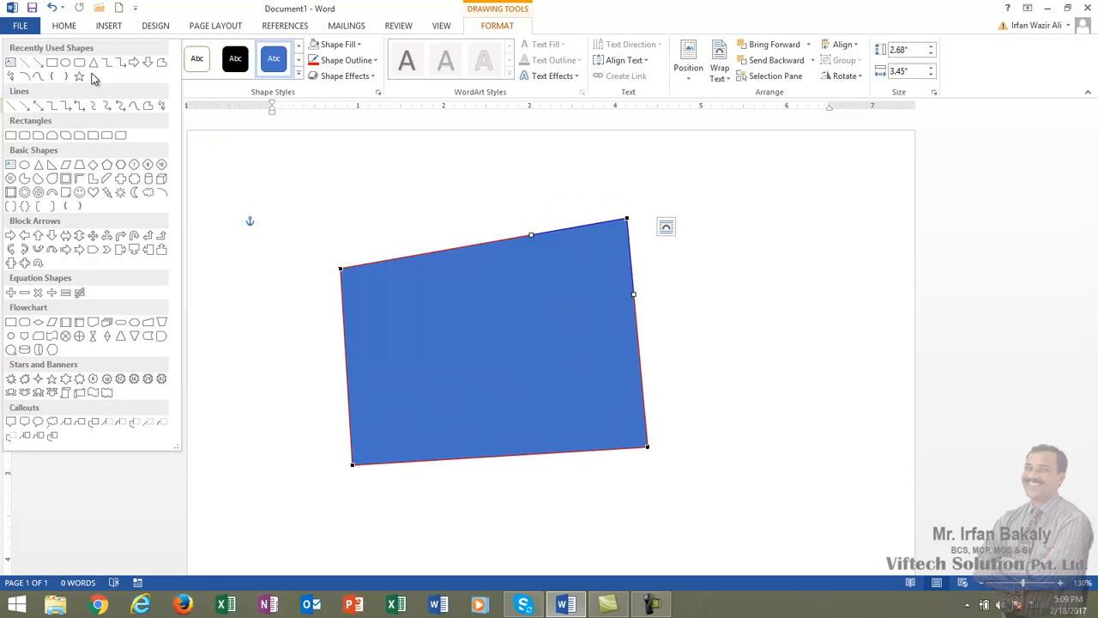
click(65, 61)
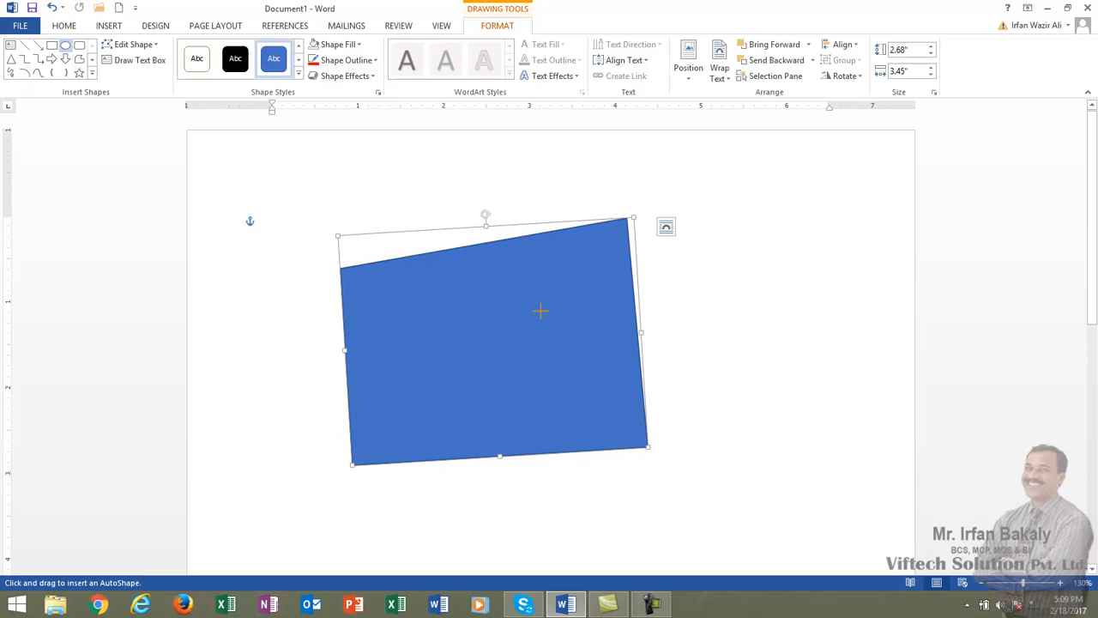
mouse_move(542, 306)
mouse_down()
mouse_move(767, 503)
mouse_move(766, 519)
mouse_up()
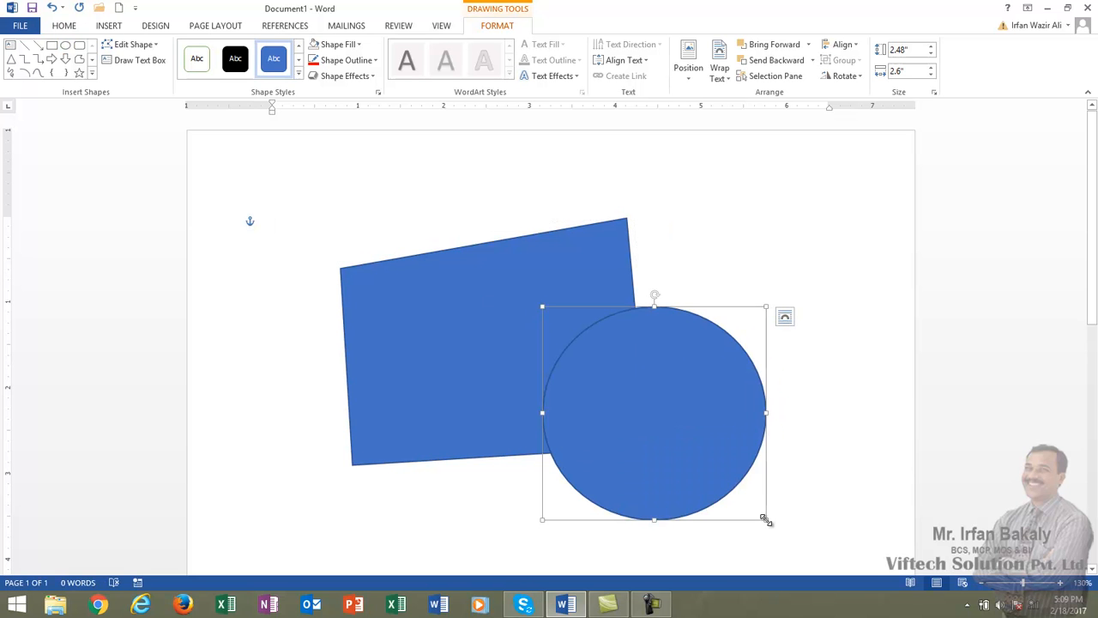
click(65, 58)
mouse_move(292, 457)
mouse_down()
mouse_move(620, 547)
mouse_move(488, 523)
mouse_up()
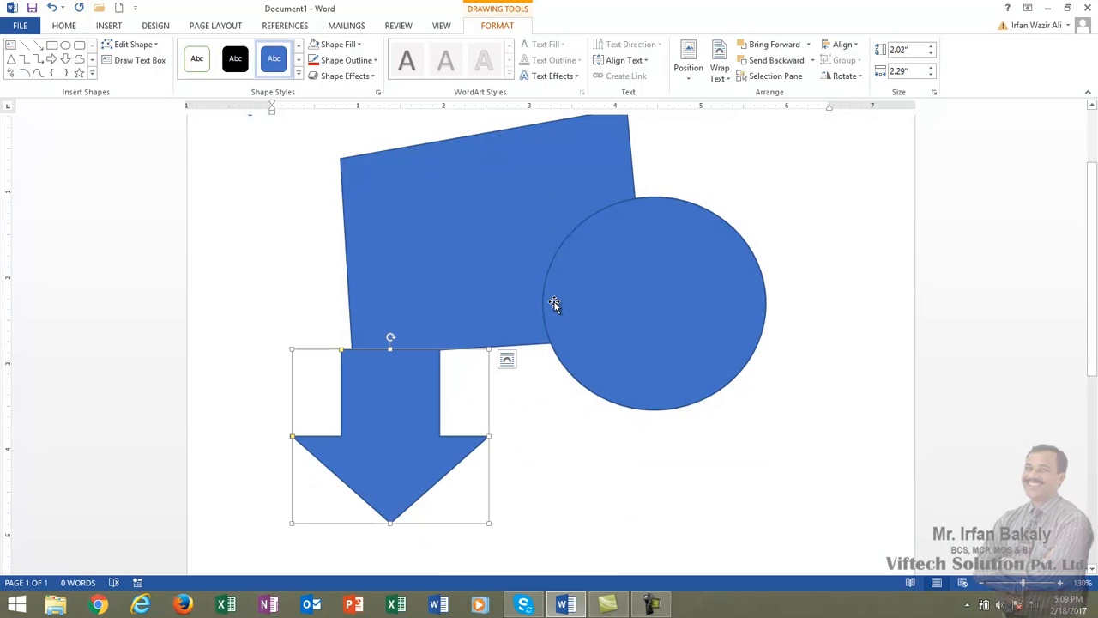
- Undo the down arrow and the oval, leaving the edited rectangle selected
key(ctrl+z)
key(ctrl+z)
key(ctrl+z)
key(ctrl+z)
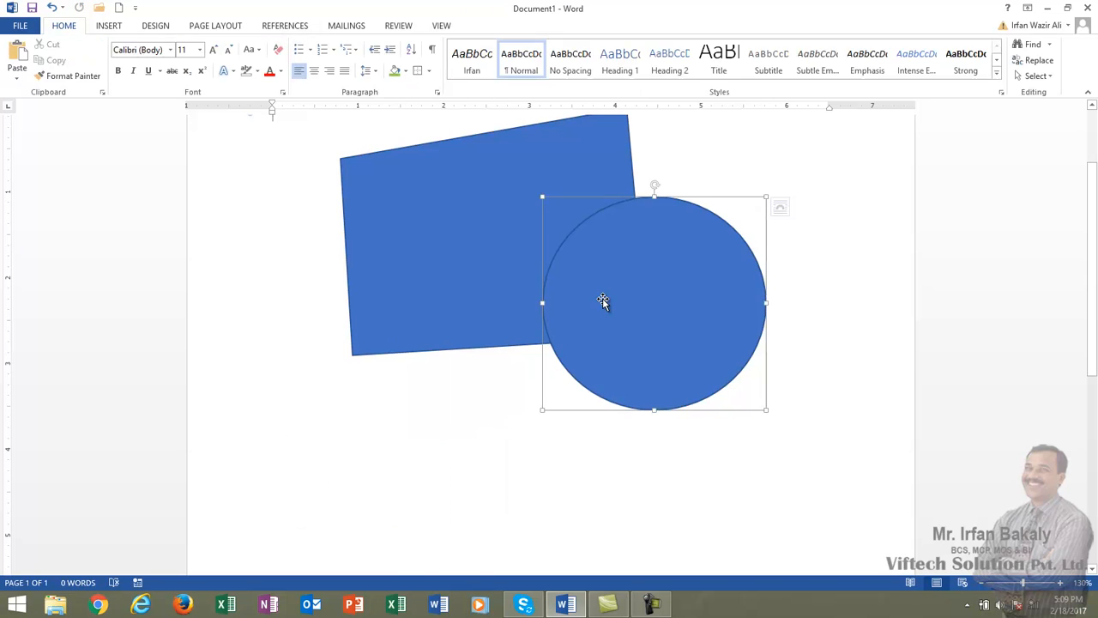
click(602, 298)
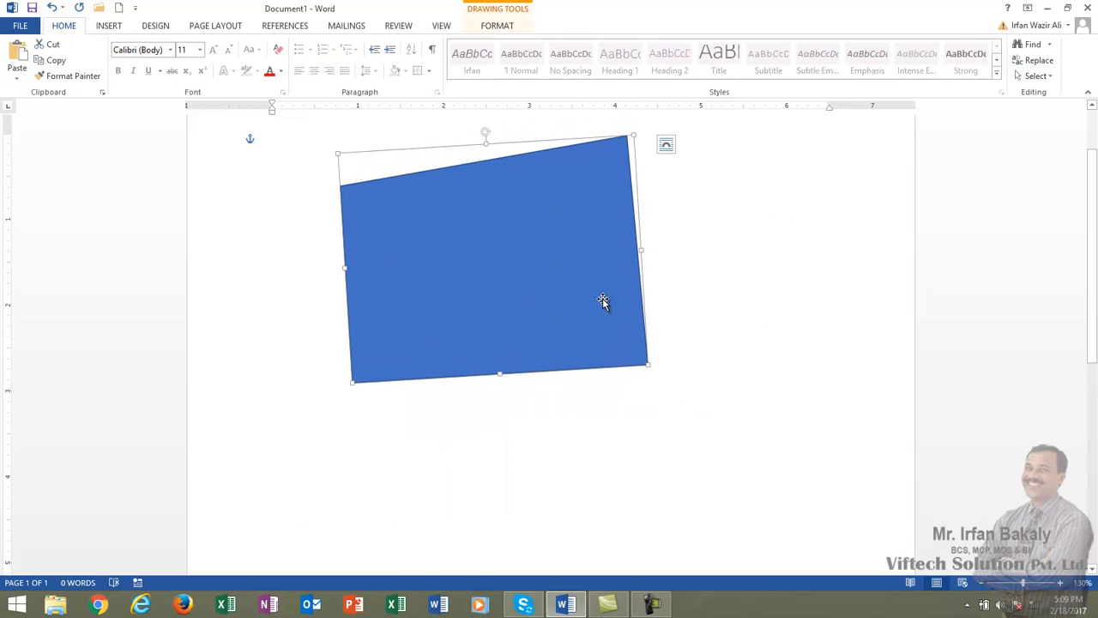
- Change the edited rectangle into a Smiley Face and stretch it to about 3.72" high by 3.39" wide
click(498, 27)
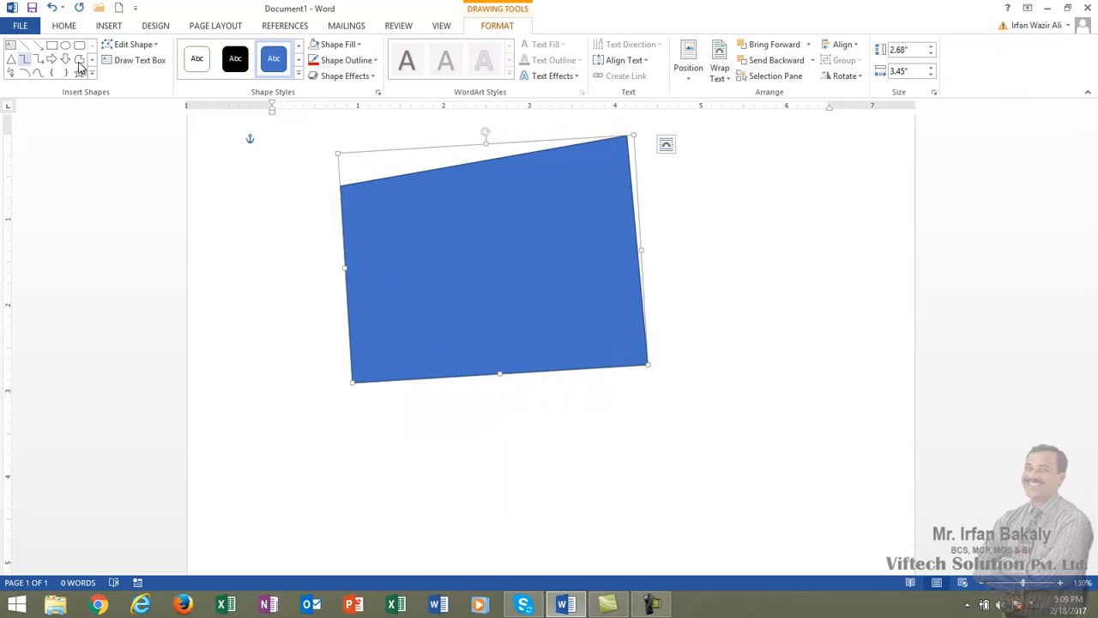
click(157, 47)
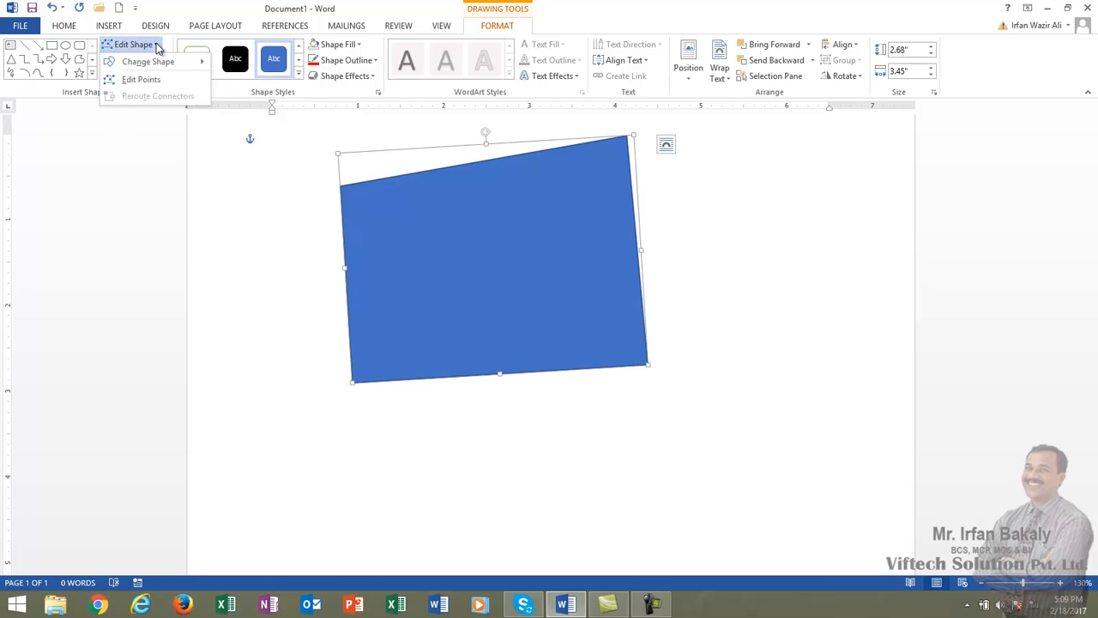
click(157, 47)
click(157, 47)
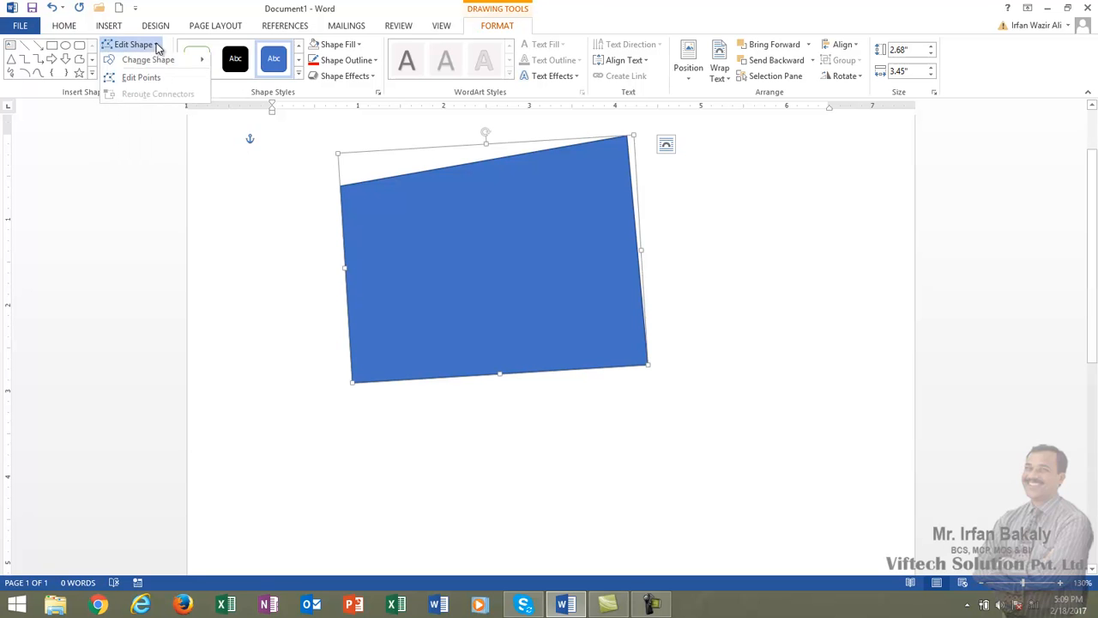
mouse_move(152, 69)
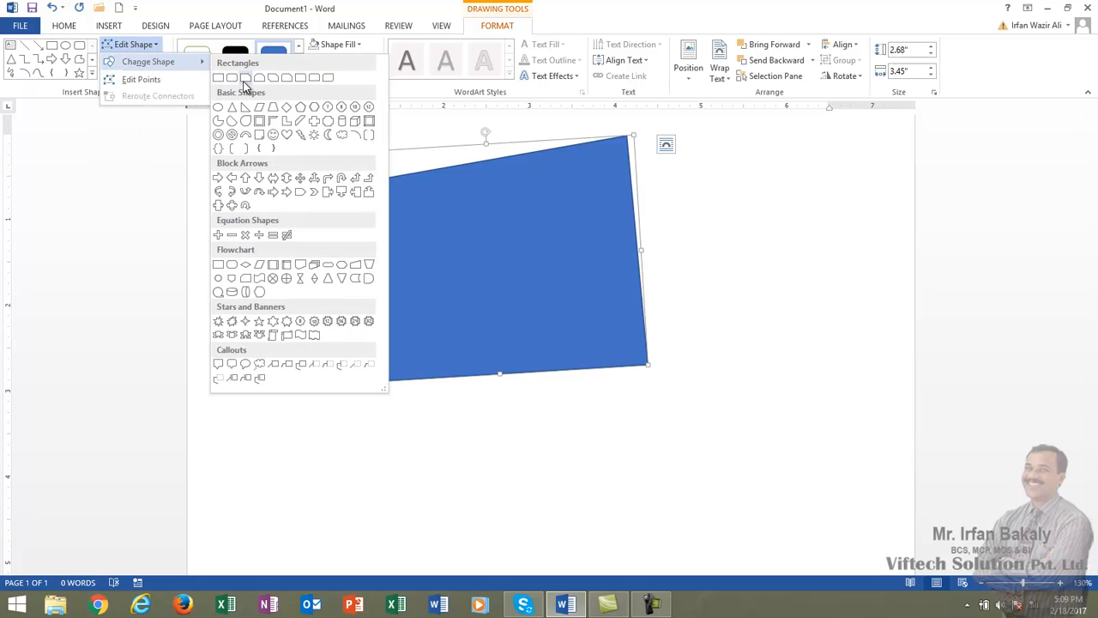
click(273, 135)
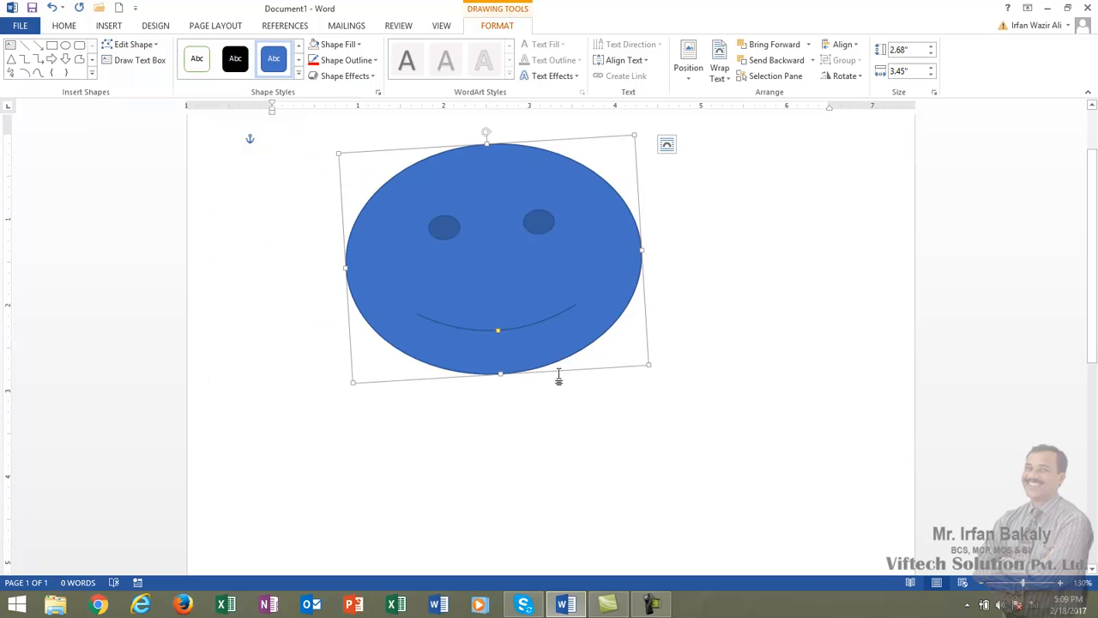
drag(650, 365, 649, 455)
- Edit the smiley's points, pulling the bottom point of its outline down to form a chin, about 4.16" high overall
click(154, 47)
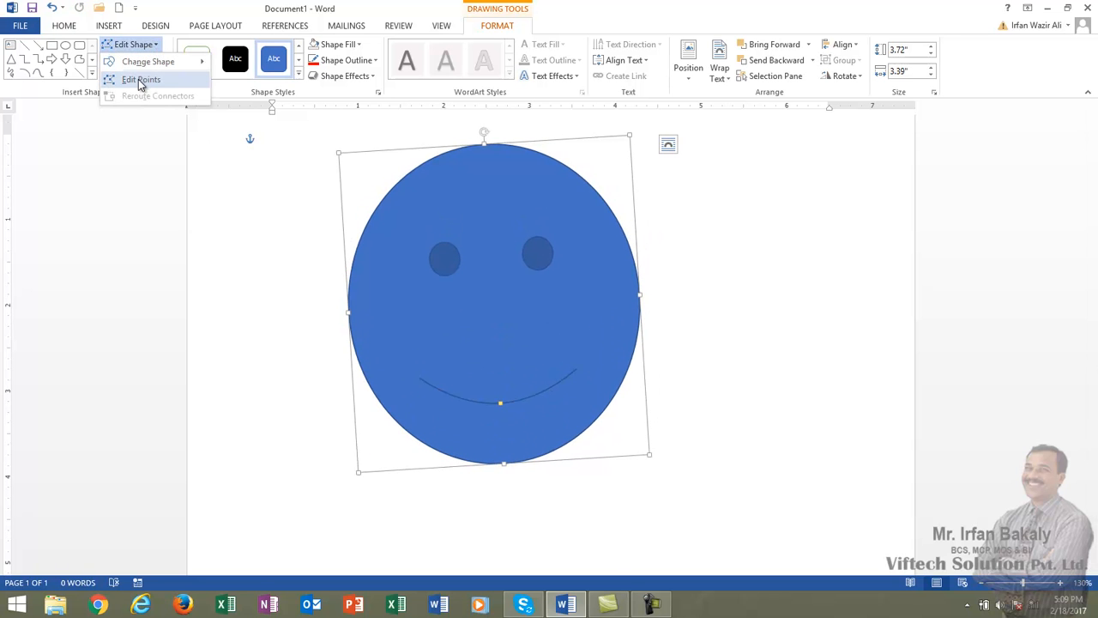
click(128, 78)
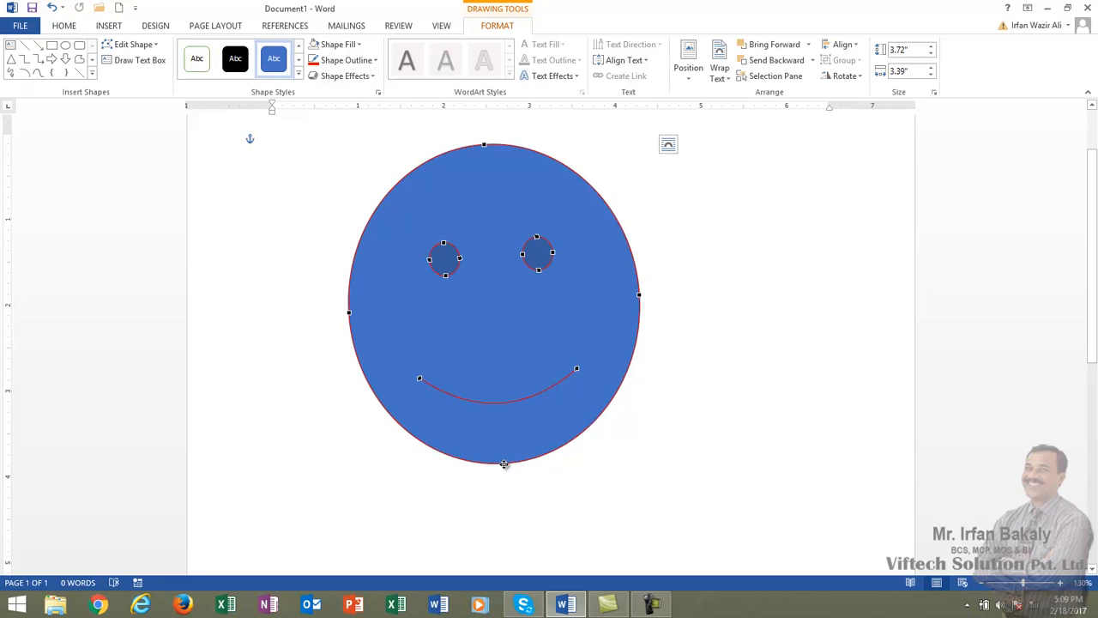
drag(505, 461, 505, 501)
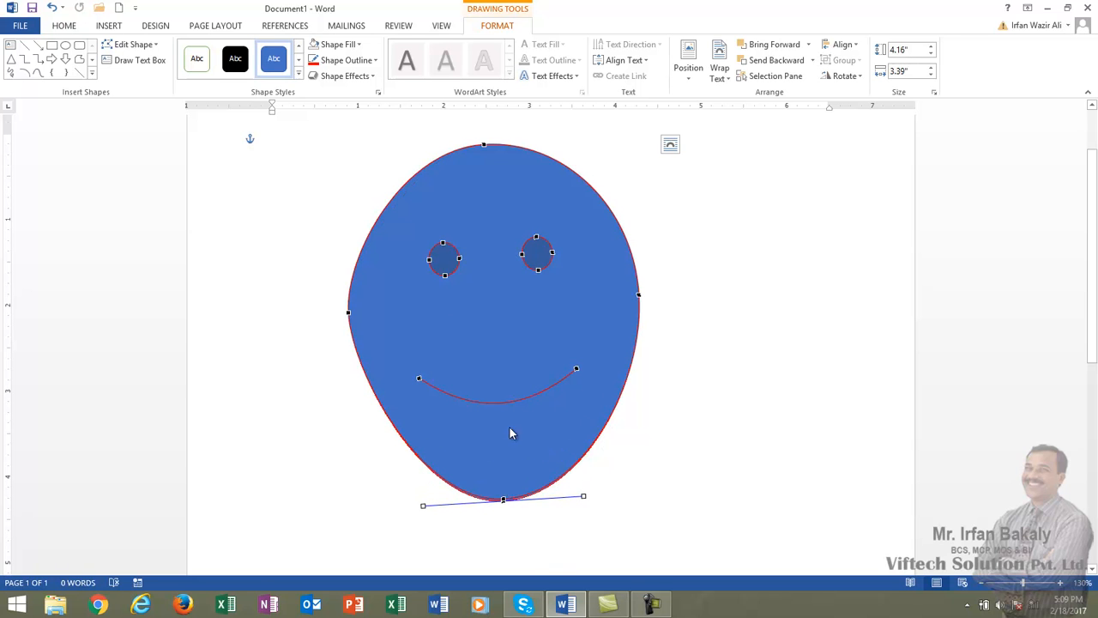
click(783, 272)
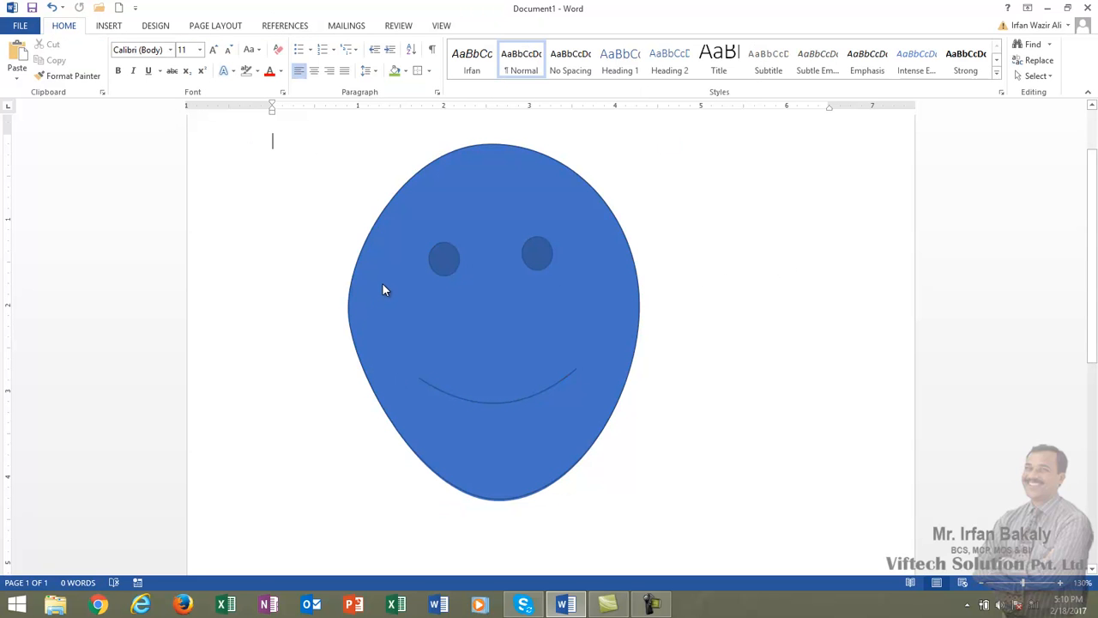
- Apply the orange shape style with a white outline to the smiley, and change its fill to the standard dark blue
click(383, 316)
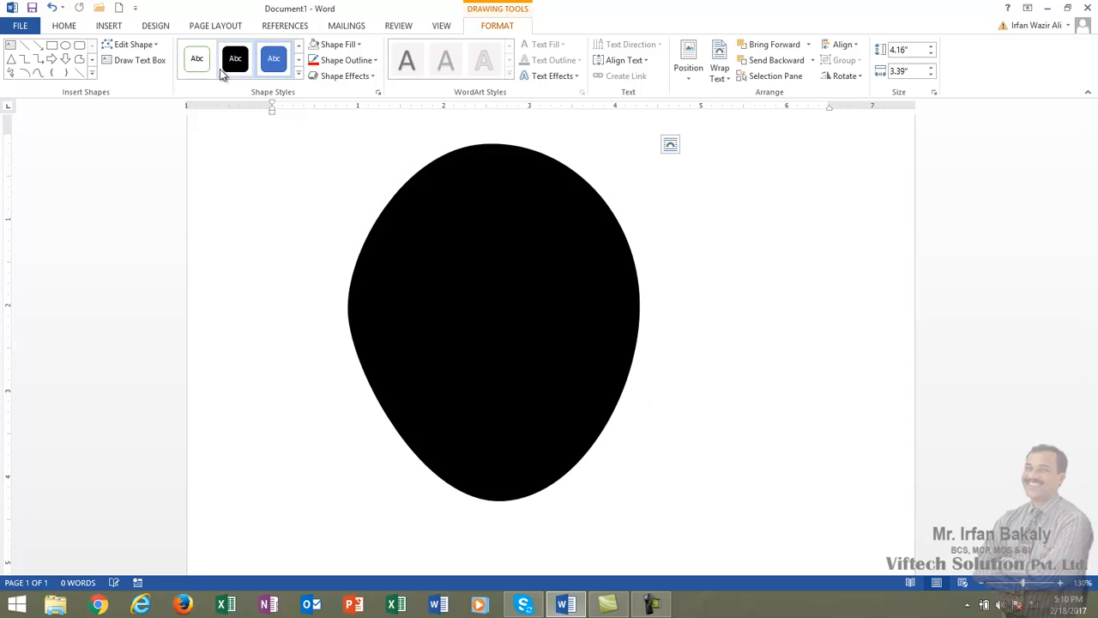
click(298, 74)
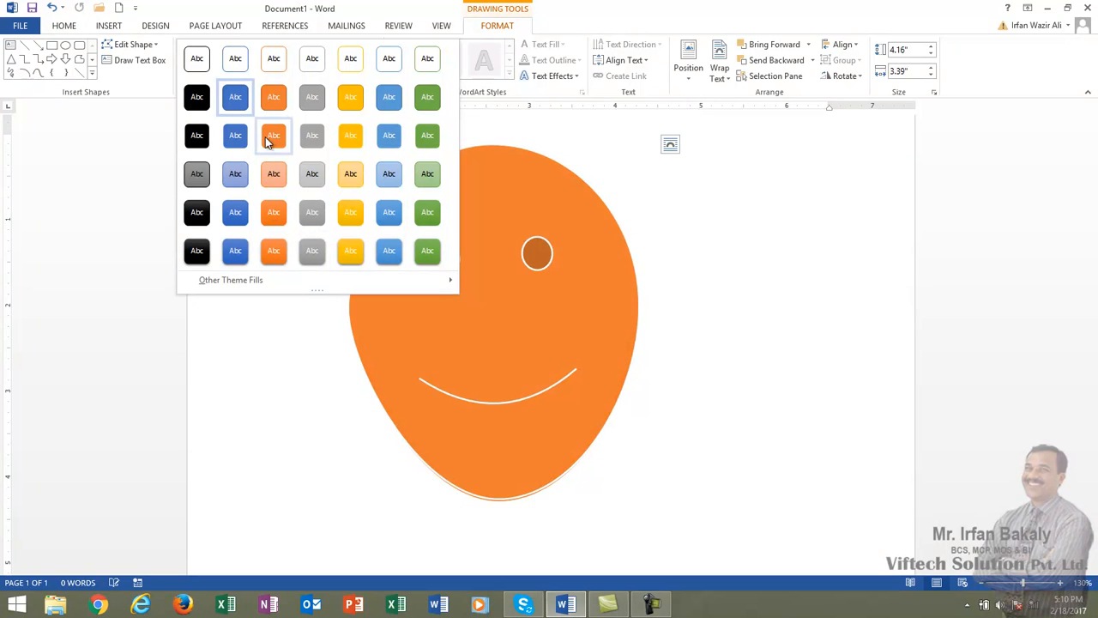
click(265, 136)
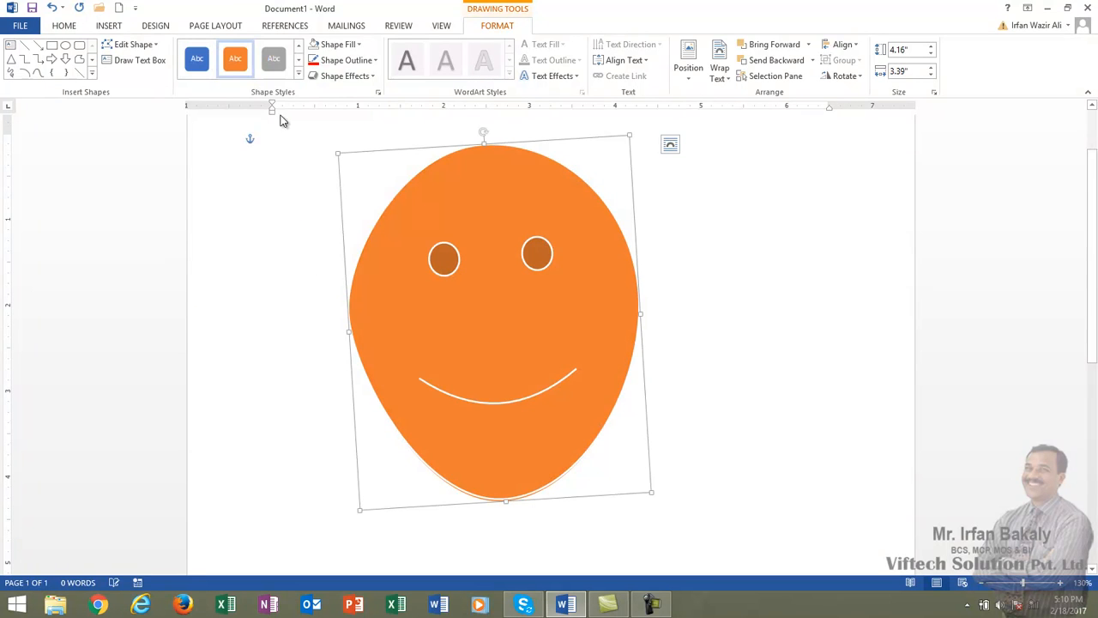
click(360, 45)
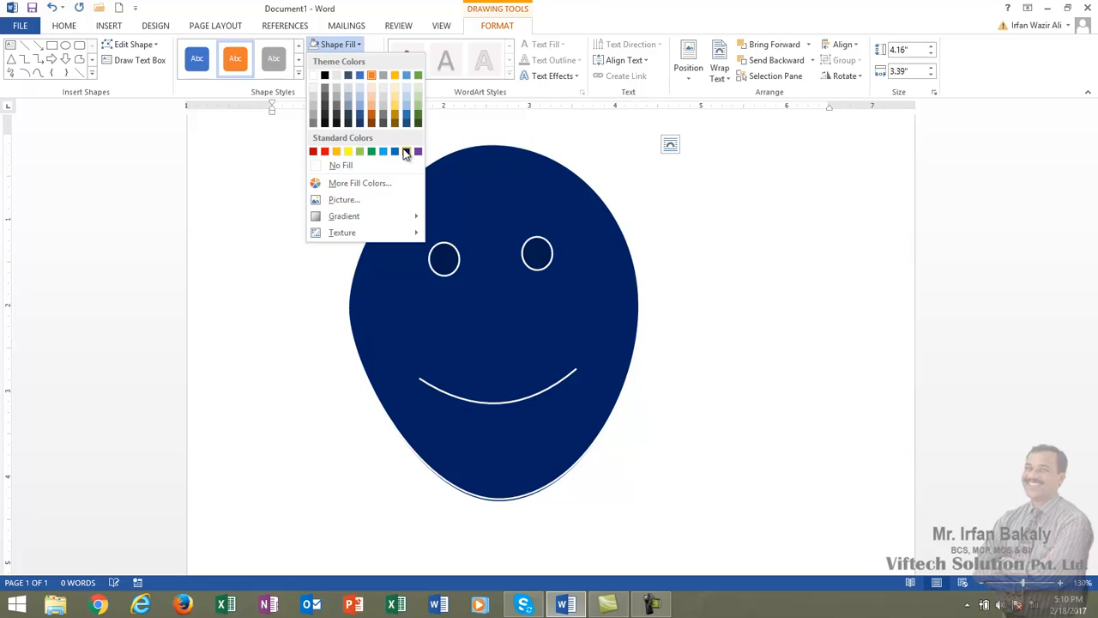
click(405, 151)
- Give the smiley a standard yellow outline with a weight of 6 pt
click(375, 61)
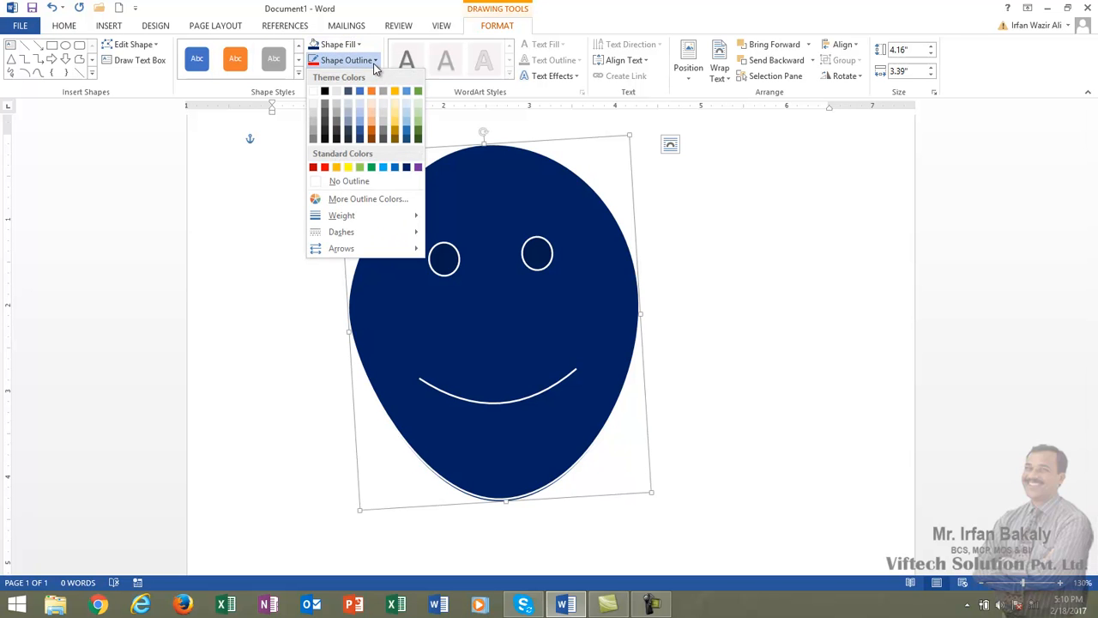
mouse_move(380, 218)
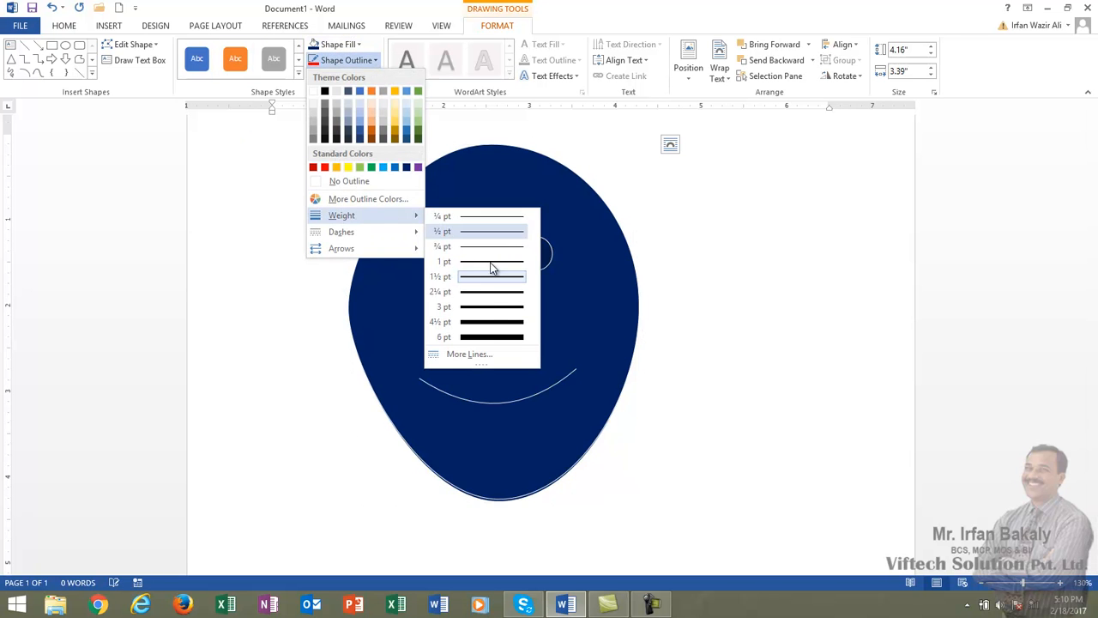
click(495, 337)
click(375, 61)
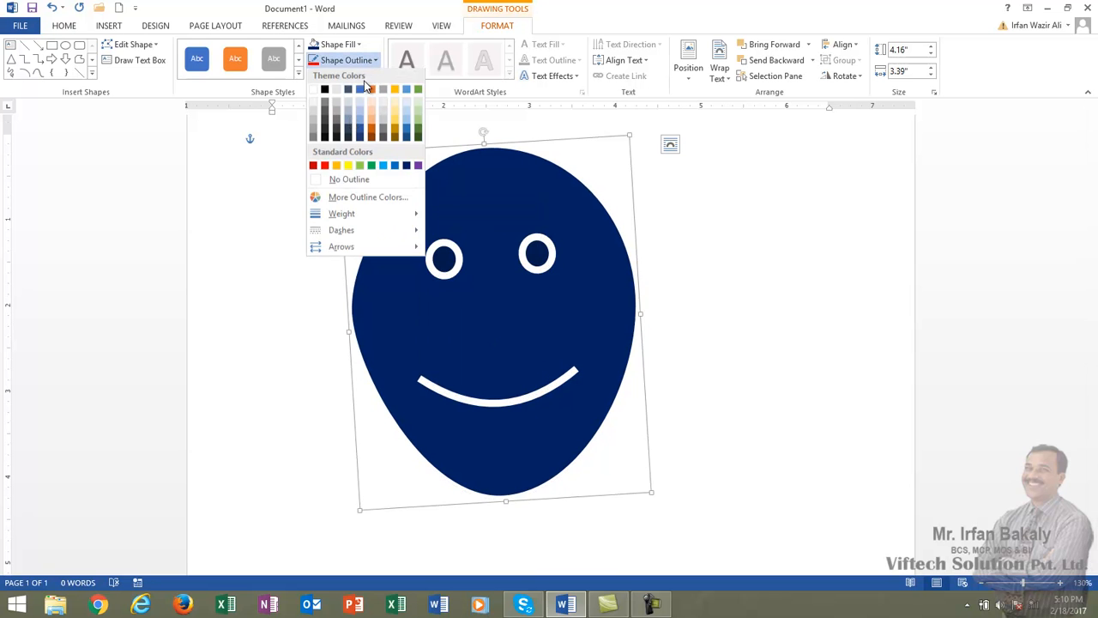
click(347, 168)
click(375, 61)
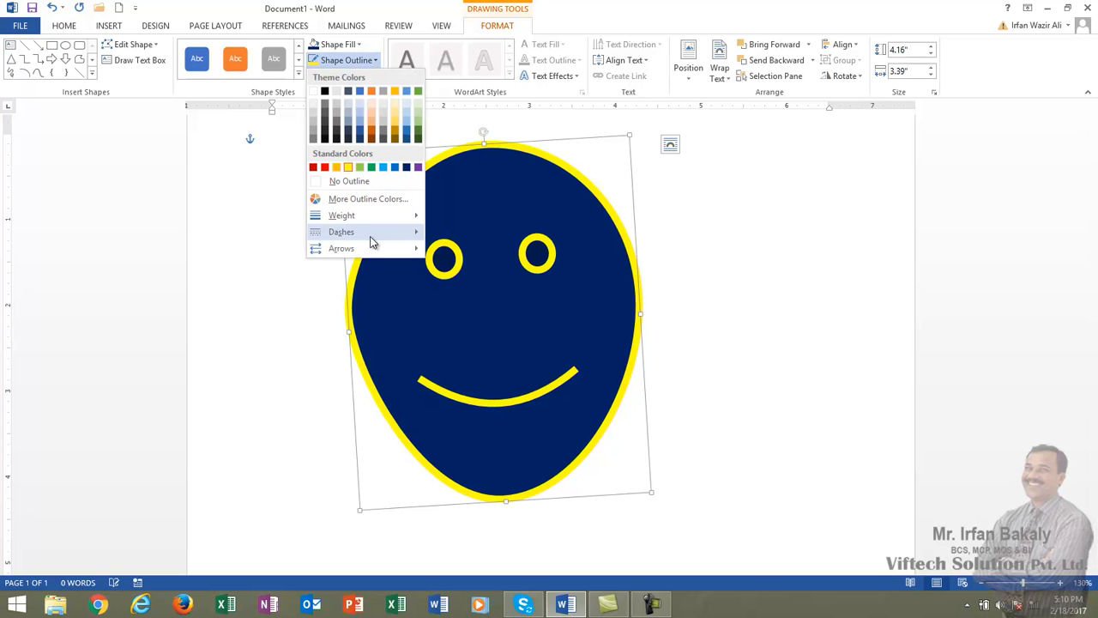
mouse_move(360, 237)
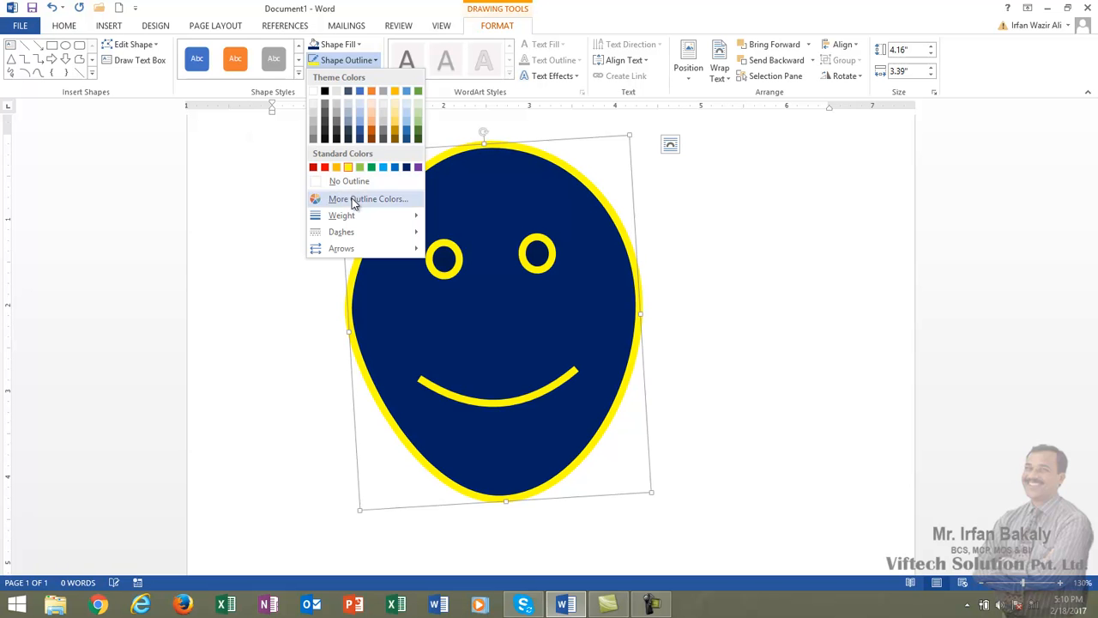
mouse_move(361, 215)
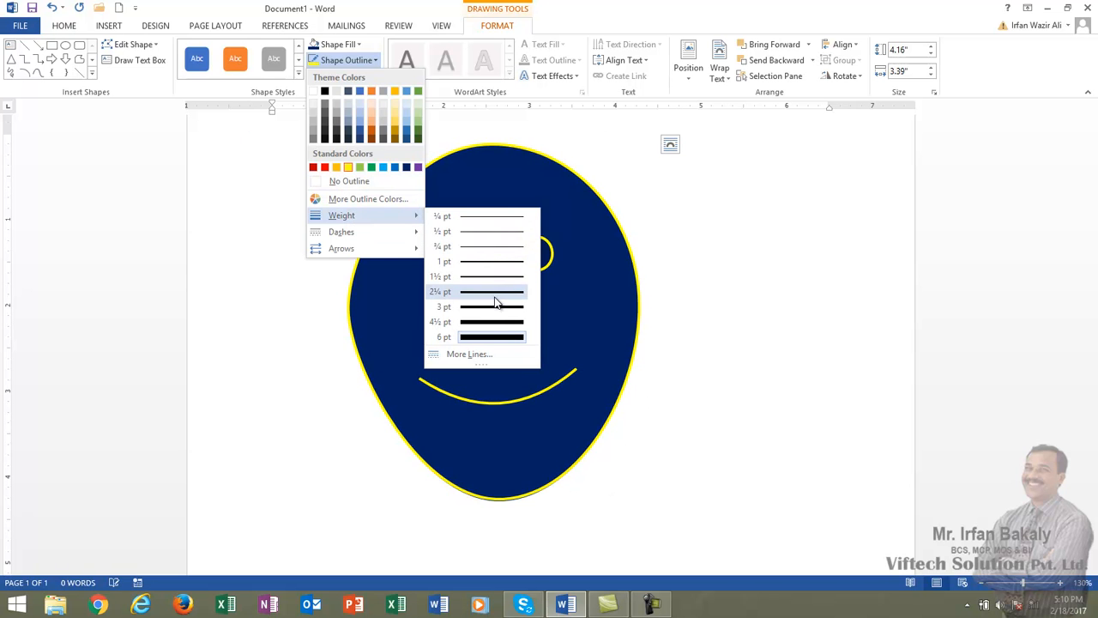
click(494, 340)
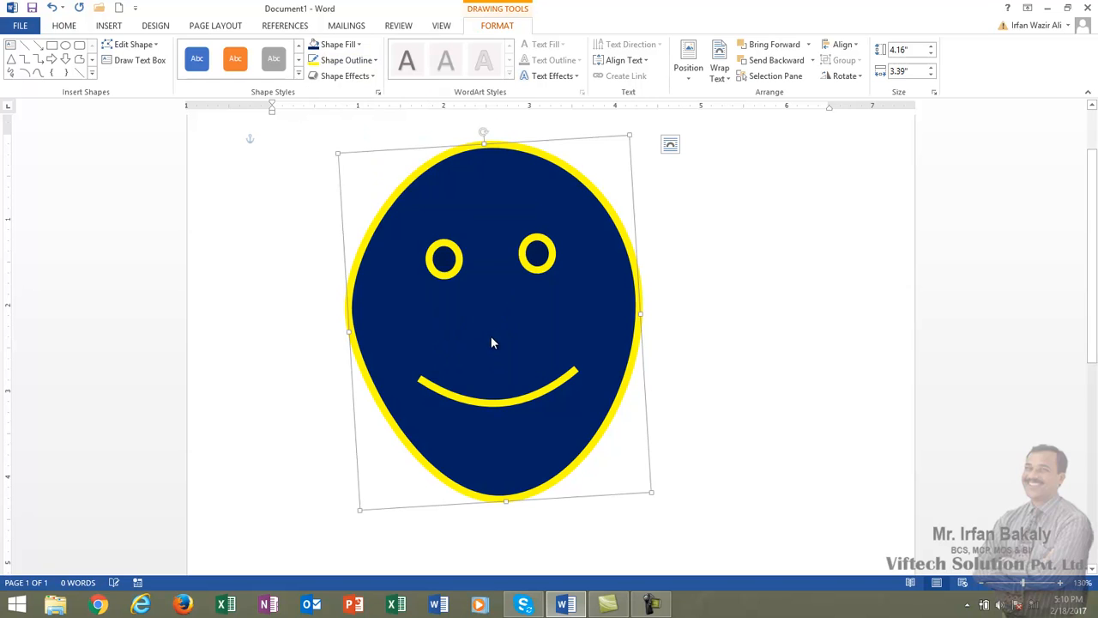
- Apply the largest orange glow effect to the smiley
click(371, 85)
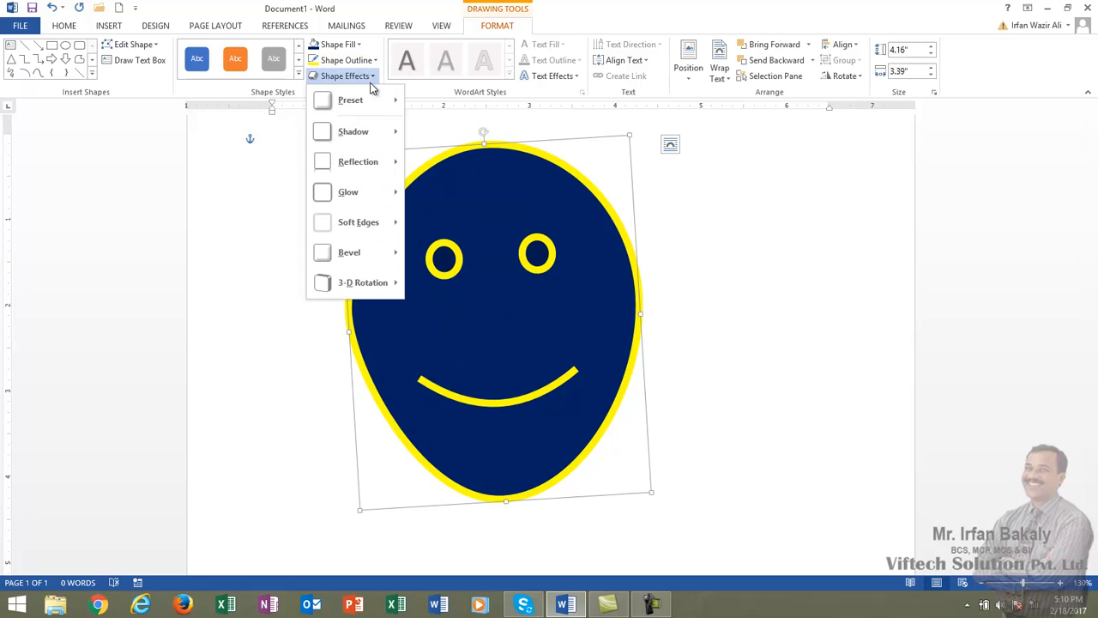
mouse_move(367, 99)
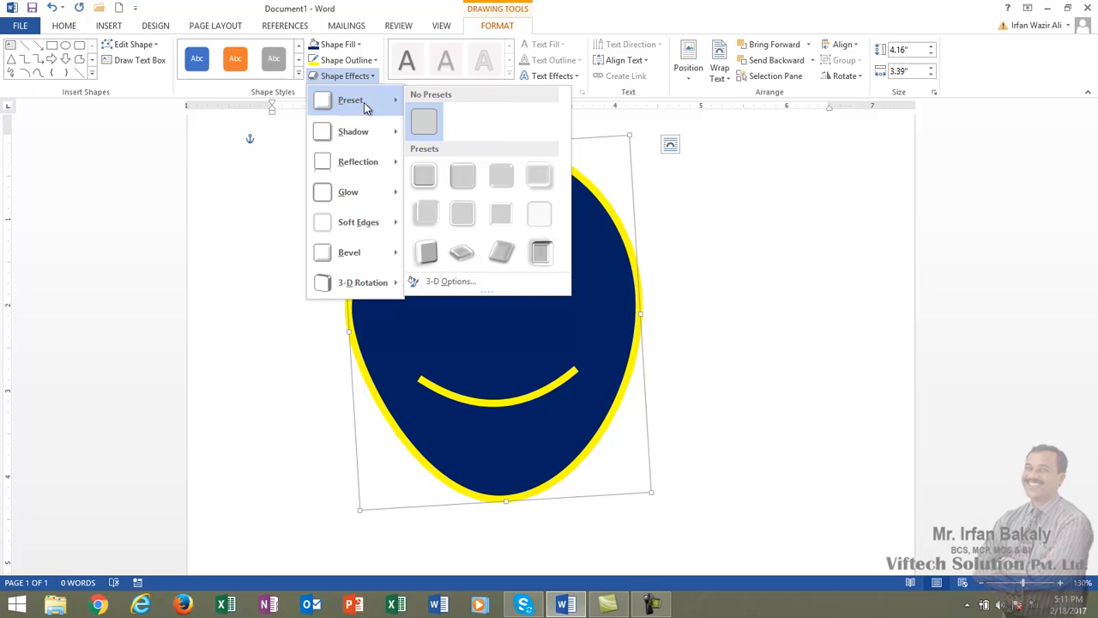
mouse_move(367, 193)
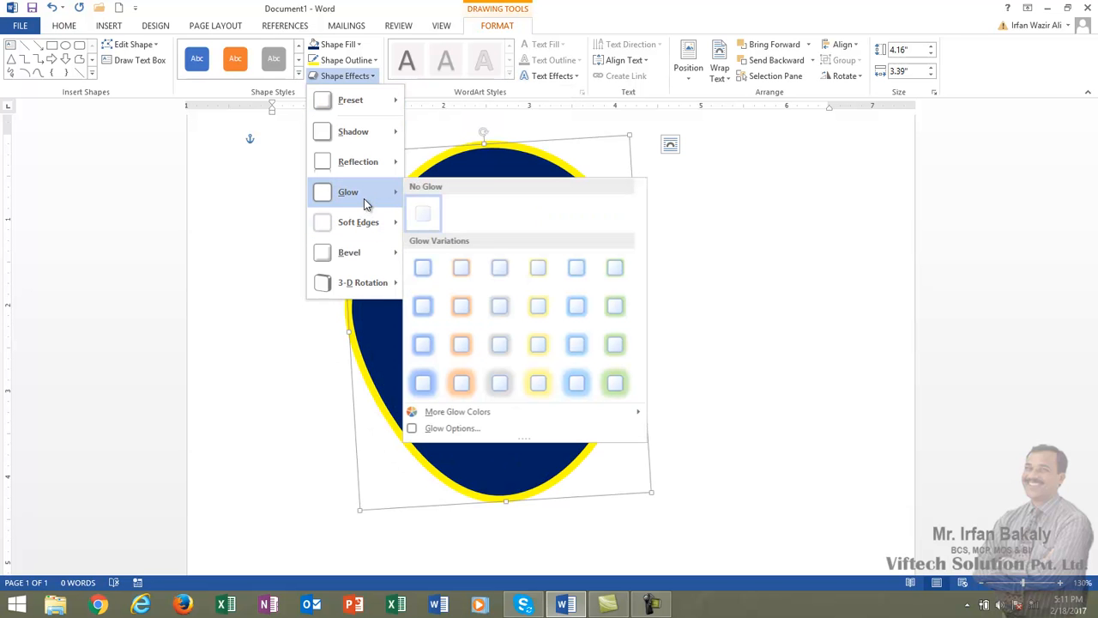
click(464, 381)
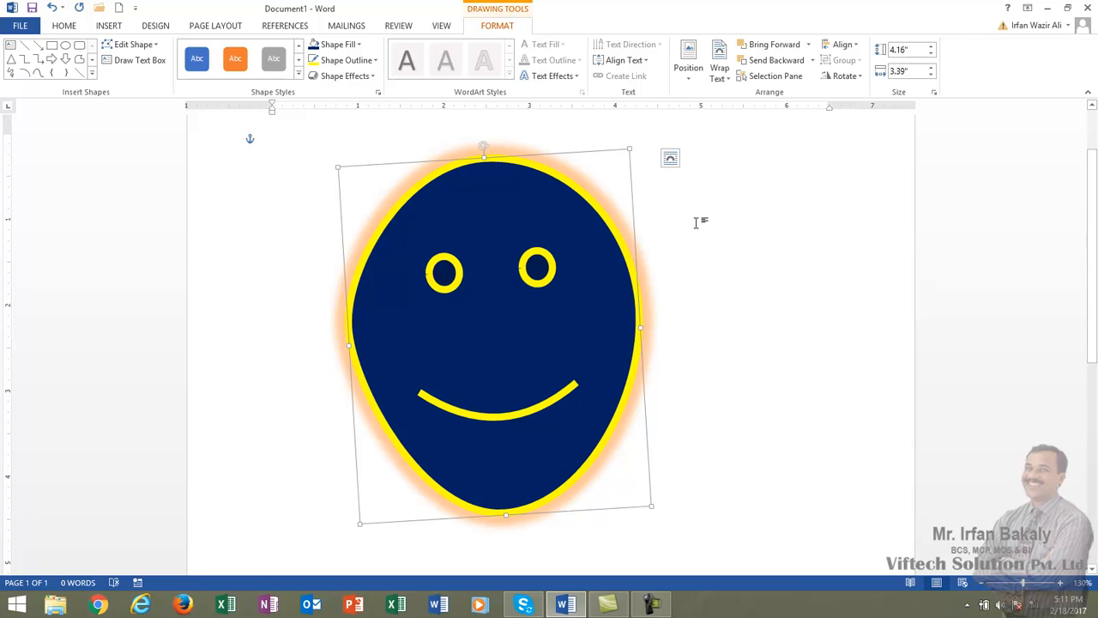
- Delete the smiley shape from the page
click(646, 61)
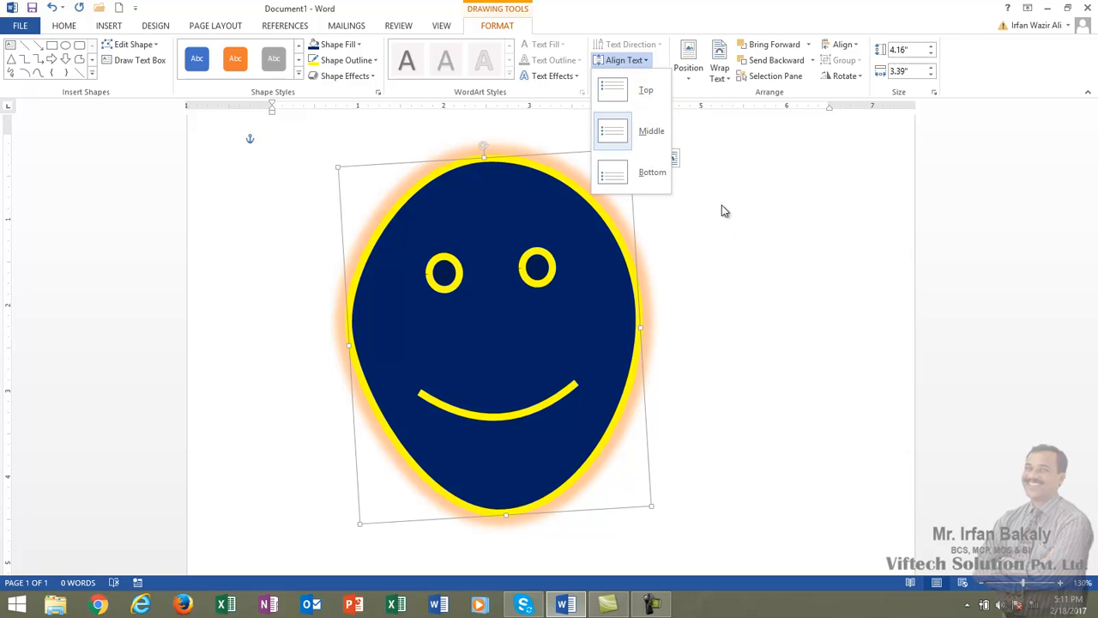
click(630, 233)
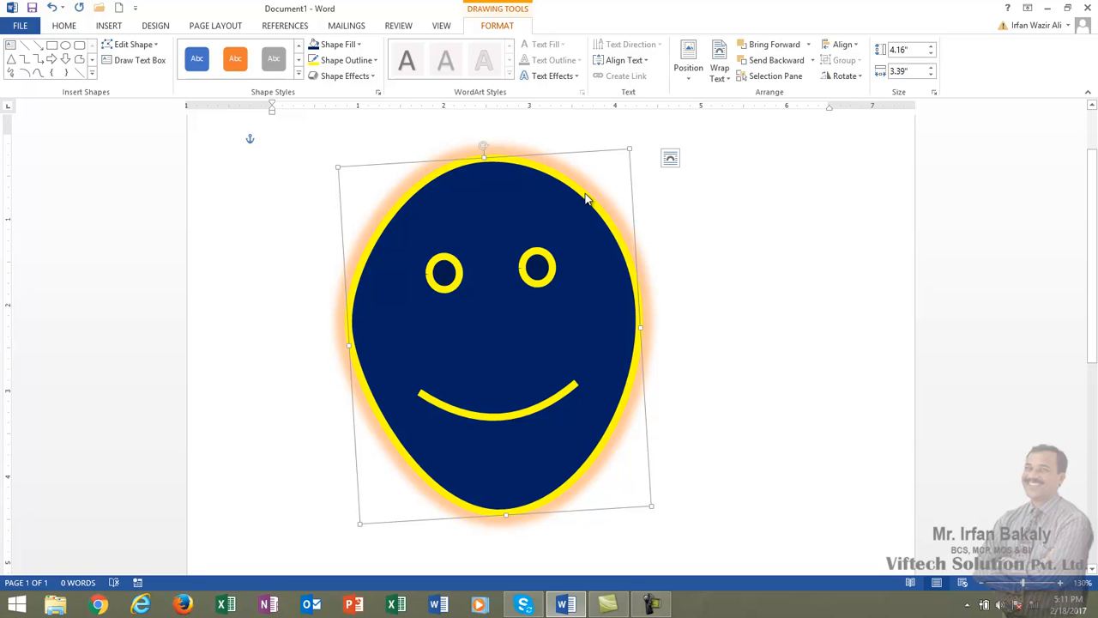
key(Delete)
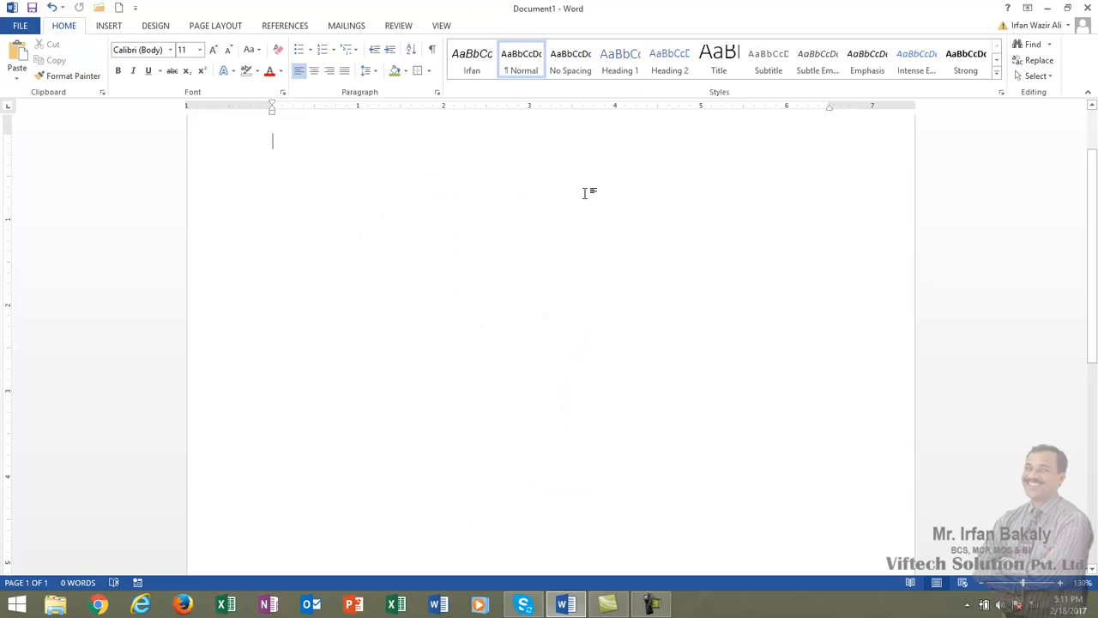
- Insert an oval about 3.26" high by 3.18" wide in the upper middle of the page
click(109, 26)
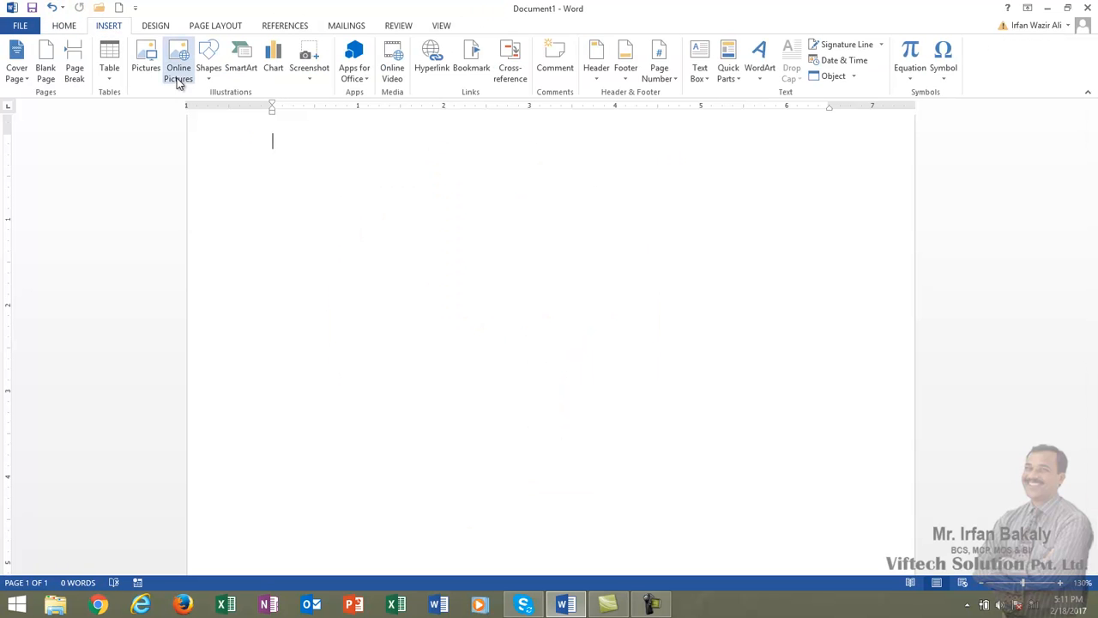
click(214, 81)
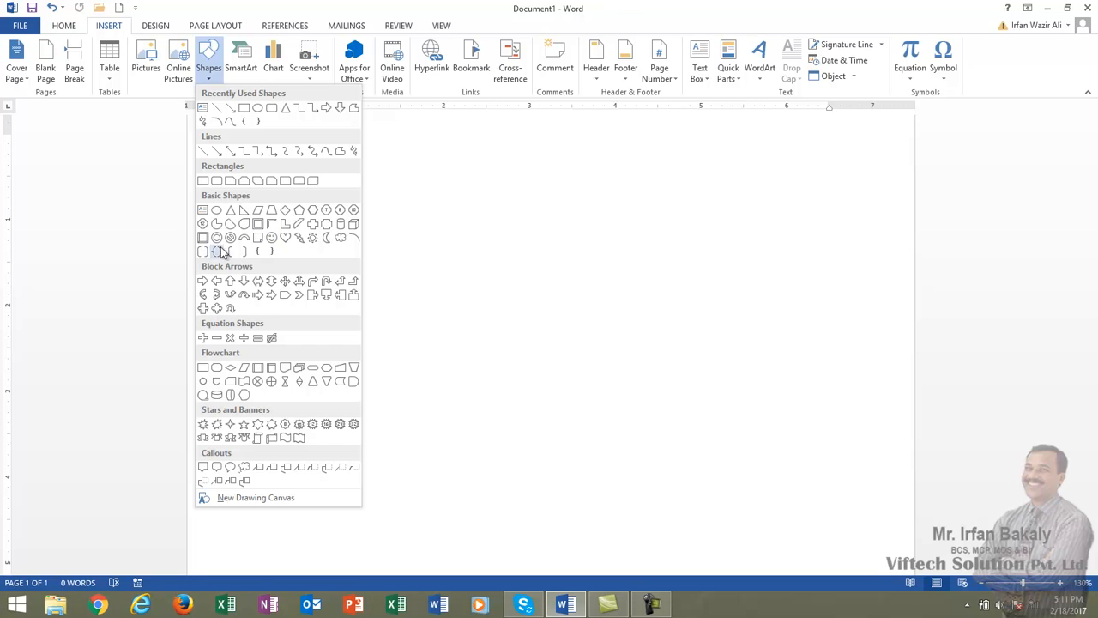
click(258, 108)
mouse_move(348, 175)
mouse_down()
mouse_move(601, 407)
mouse_move(622, 456)
mouse_up()
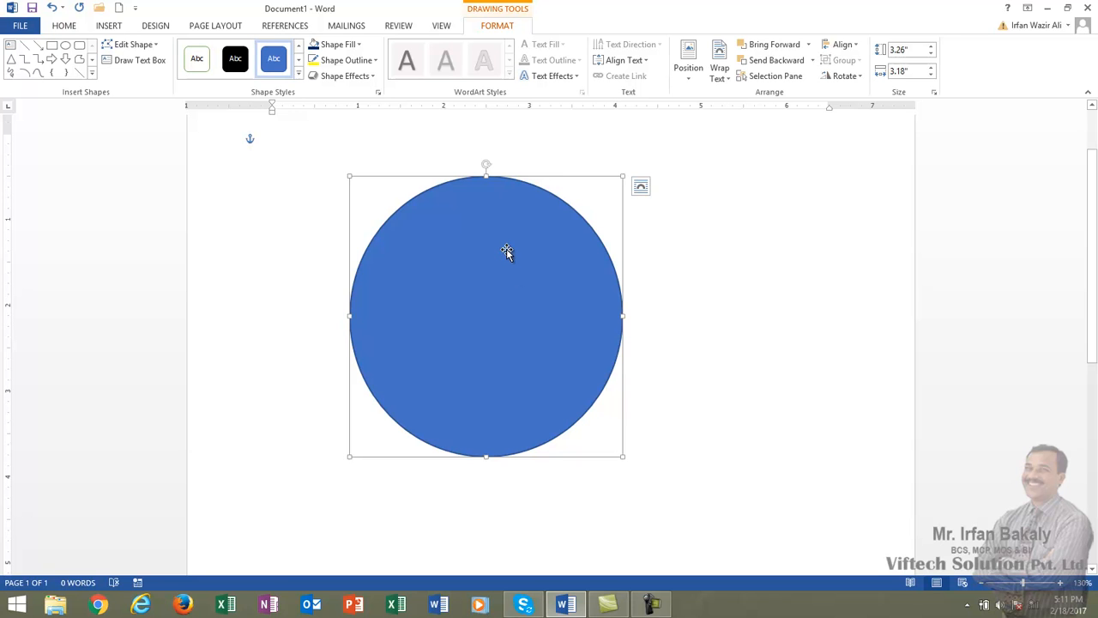
- Add the text "Hello World" inside the oval
right_click(460, 229)
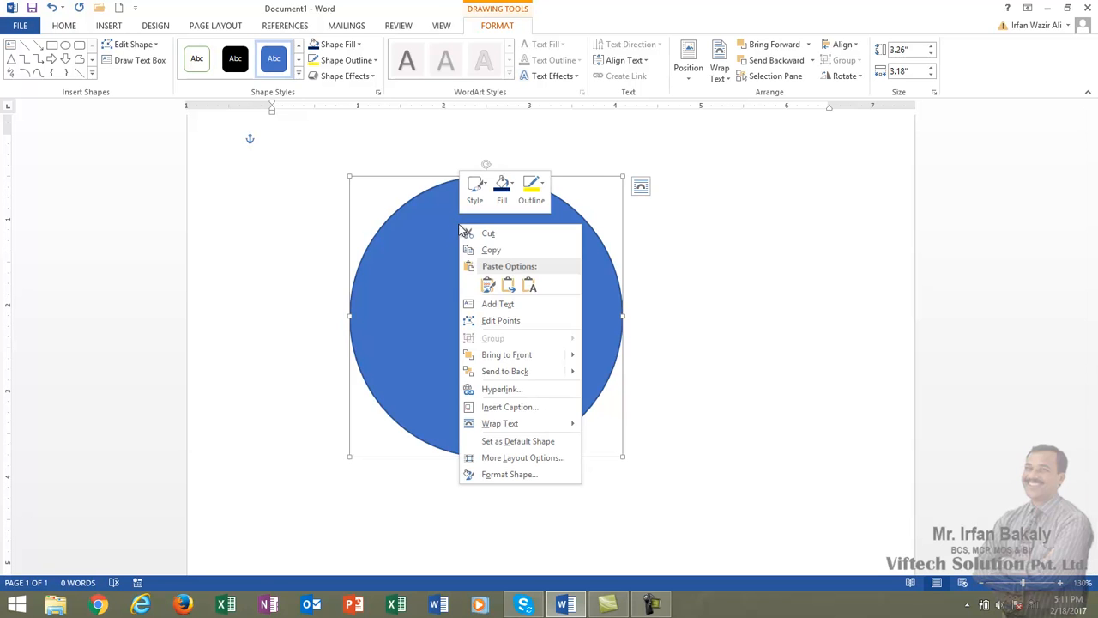
click(500, 304)
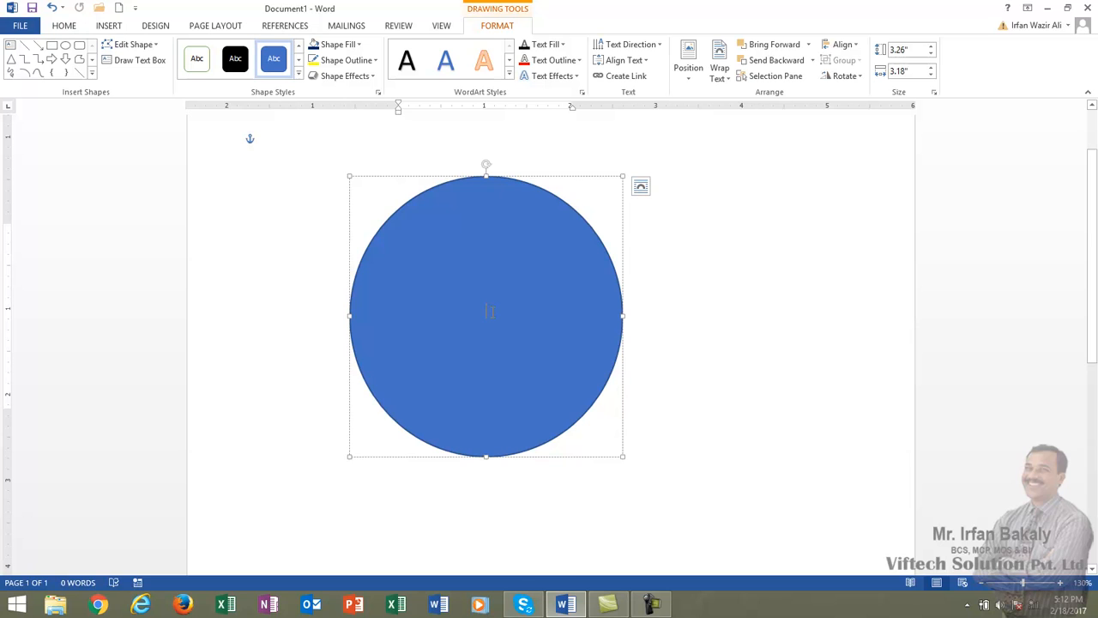
text(Hello World)
- Enlarge all of the oval's text to 28 pt and make it bold and underlined
key(ctrl+a)
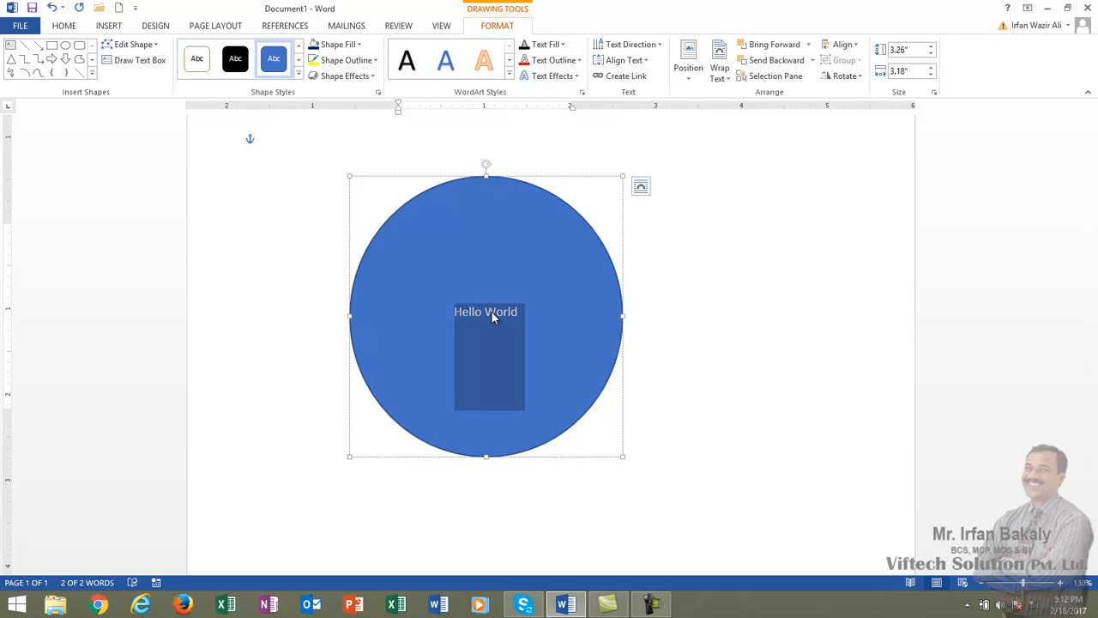
click(67, 27)
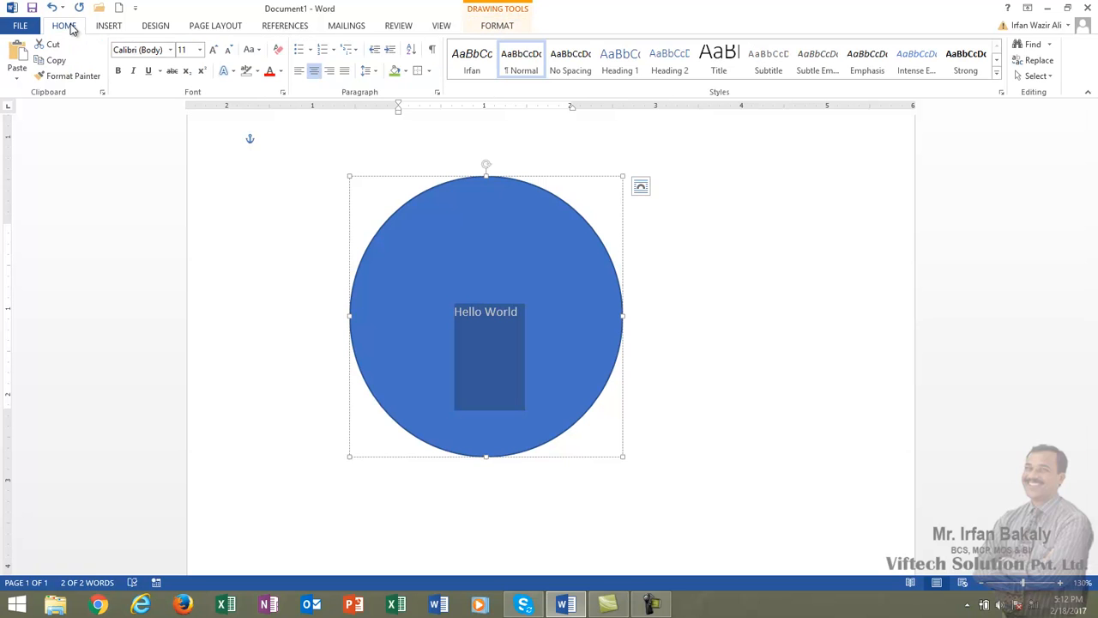
click(212, 51)
click(212, 52)
click(212, 52)
click(213, 52)
click(212, 51)
click(213, 52)
click(213, 52)
click(213, 51)
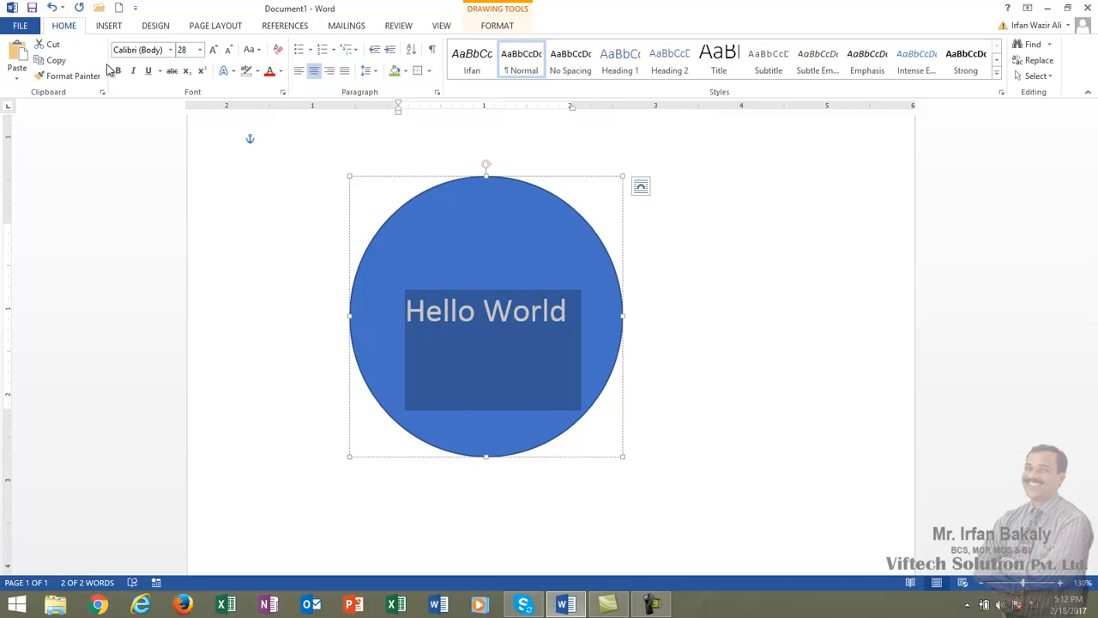
click(118, 70)
click(149, 73)
click(526, 314)
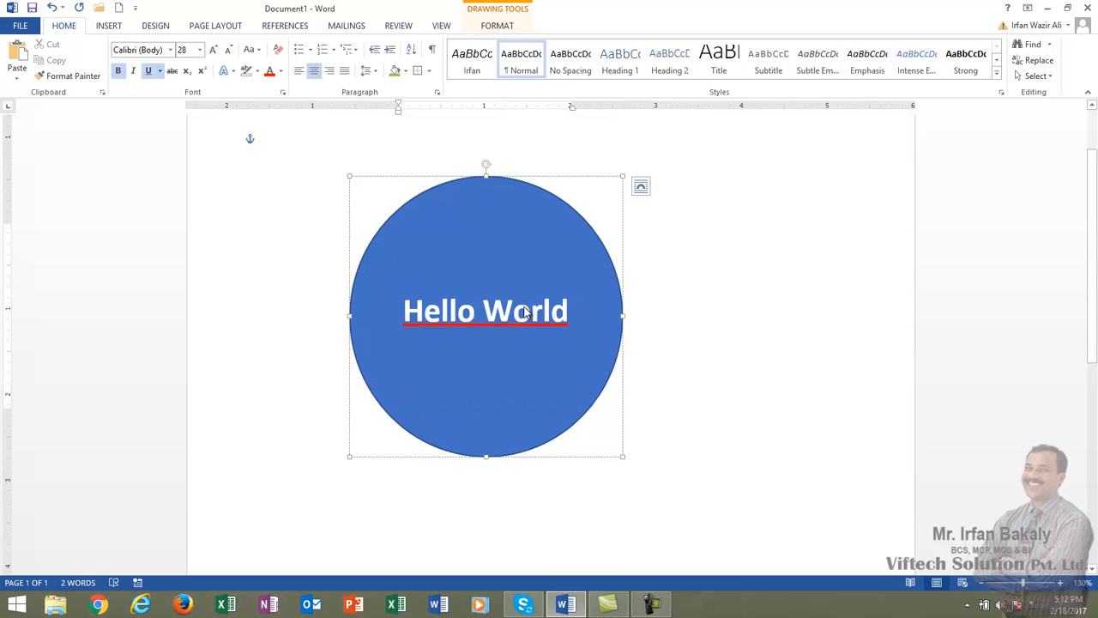
- Apply the gold filled shape style with a white outline, from the gallery's third row, to the oval
click(496, 25)
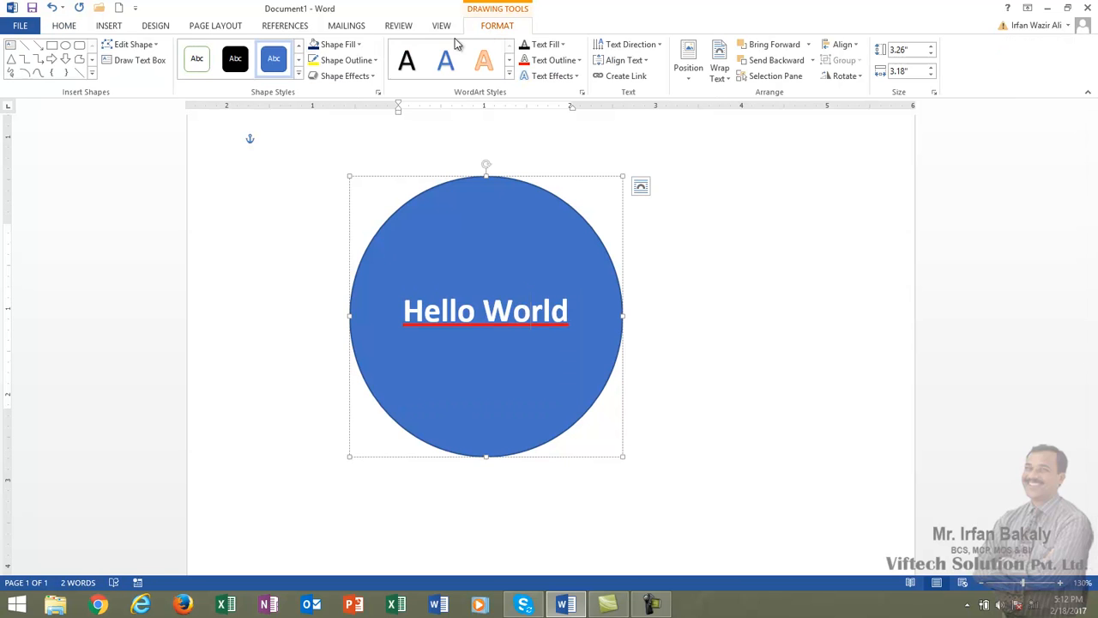
click(298, 73)
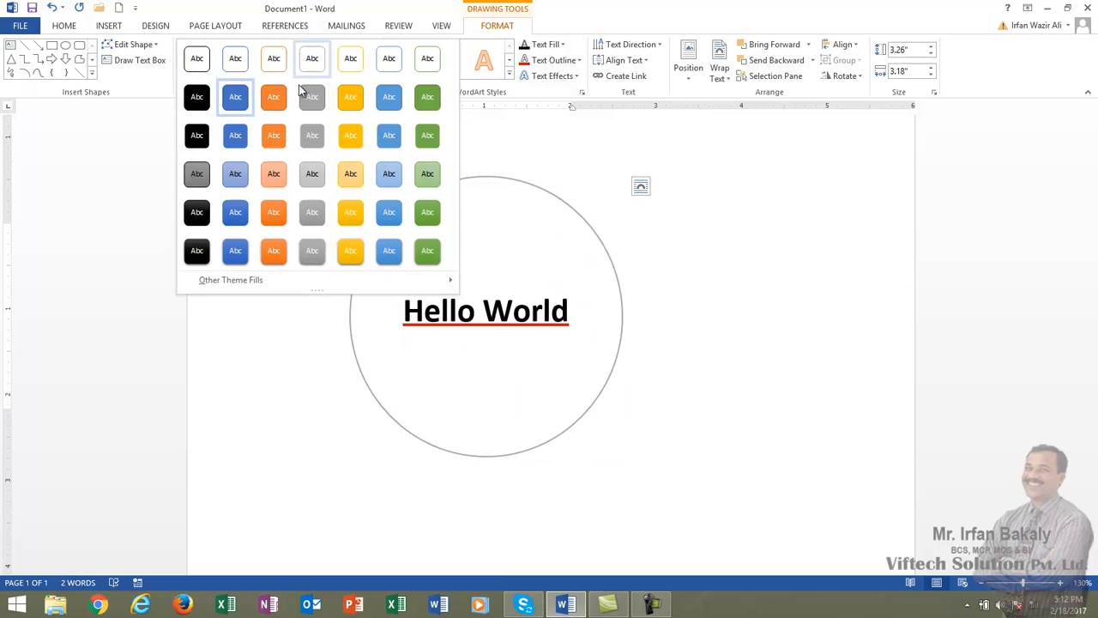
click(350, 137)
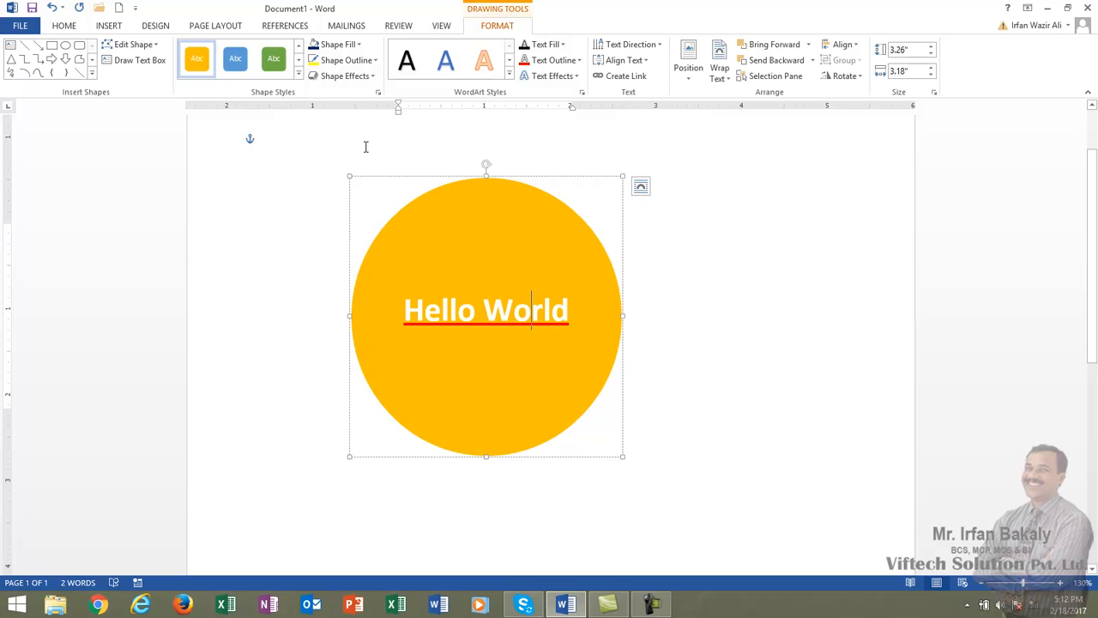
- Give the whole "Hello World" text the black WordArt style with a white outline and hard shadow
key(Left)
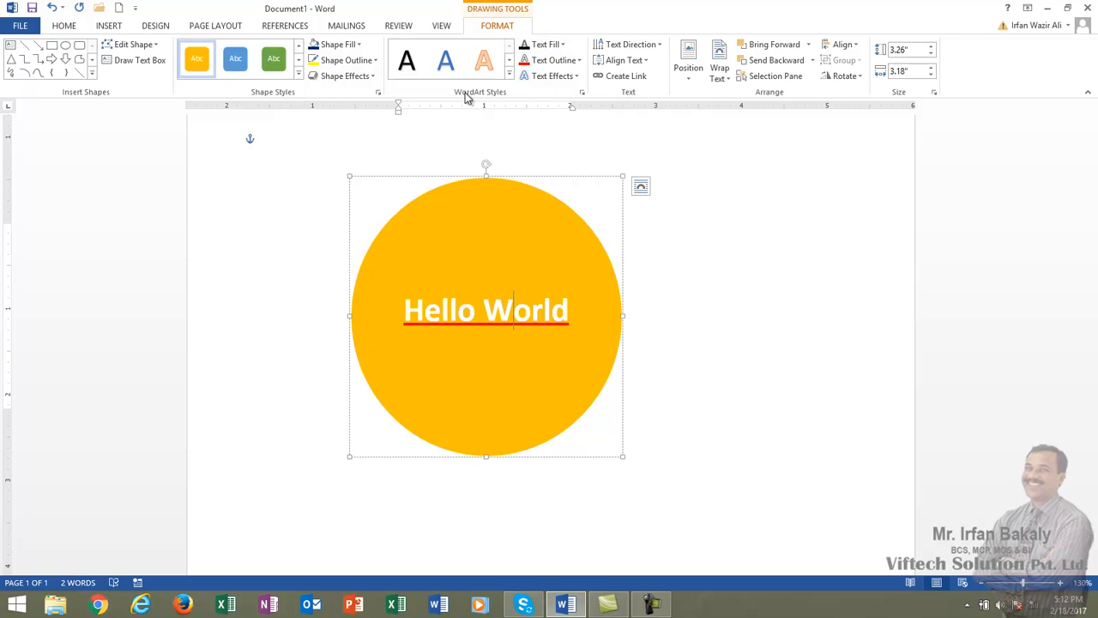
click(508, 74)
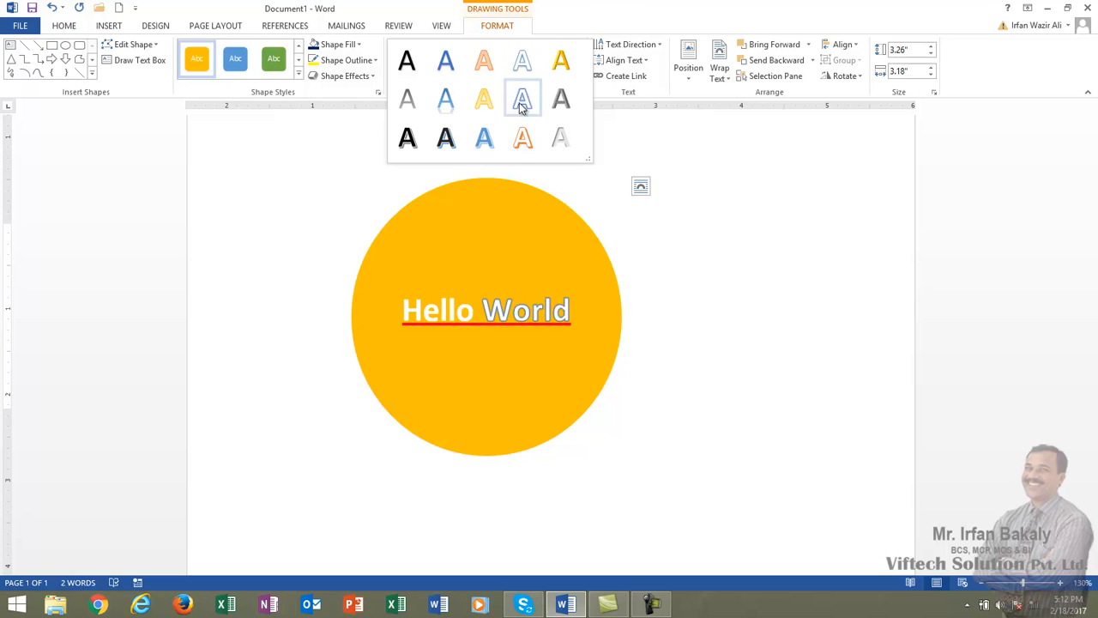
click(444, 310)
drag(405, 313, 565, 313)
click(509, 74)
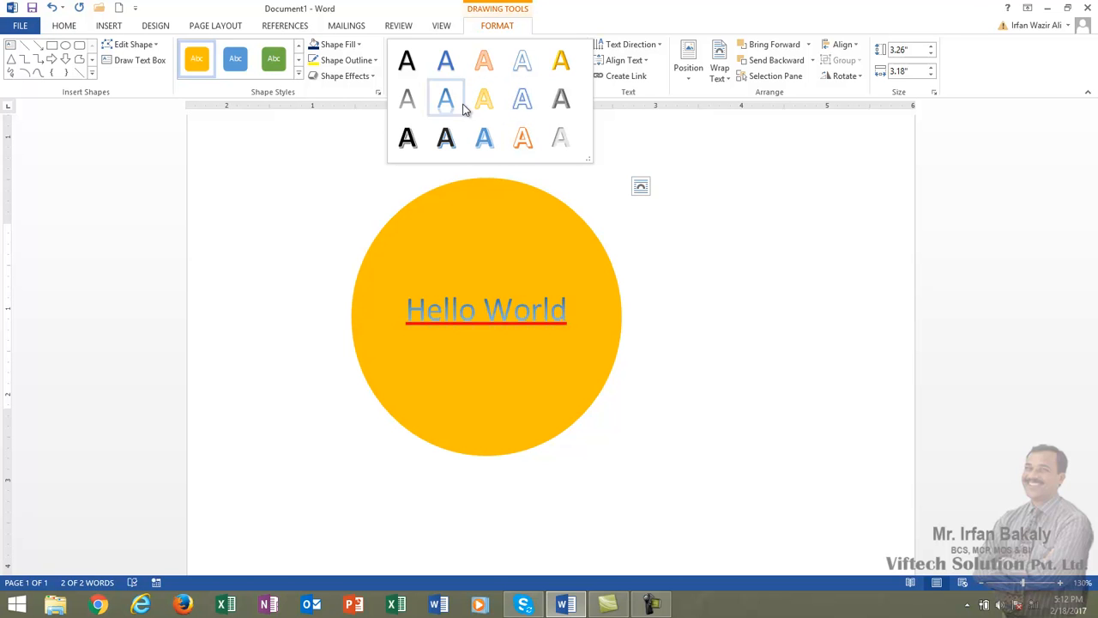
click(413, 151)
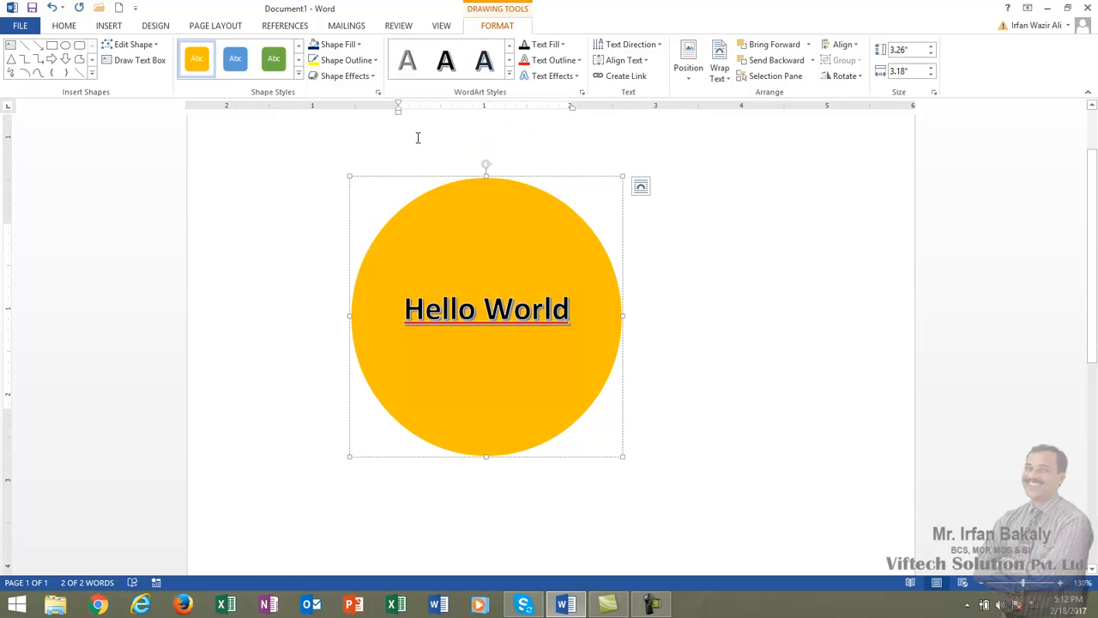
- Set the "Hello World" text fill to the blue-gray theme color and its text outline to standard red
click(562, 44)
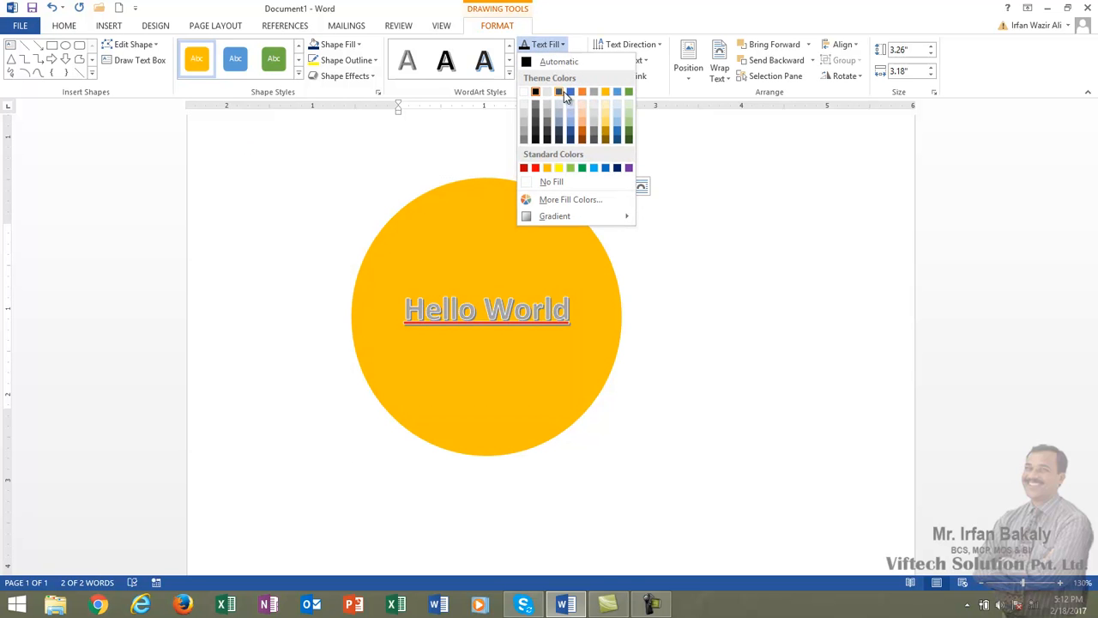
click(559, 92)
click(576, 61)
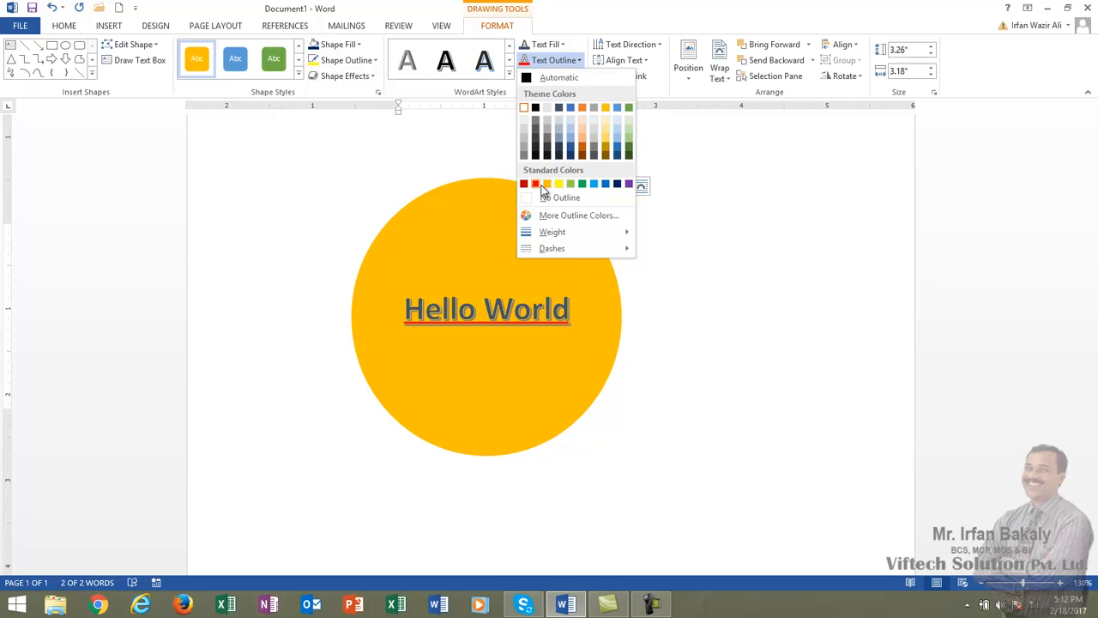
click(534, 184)
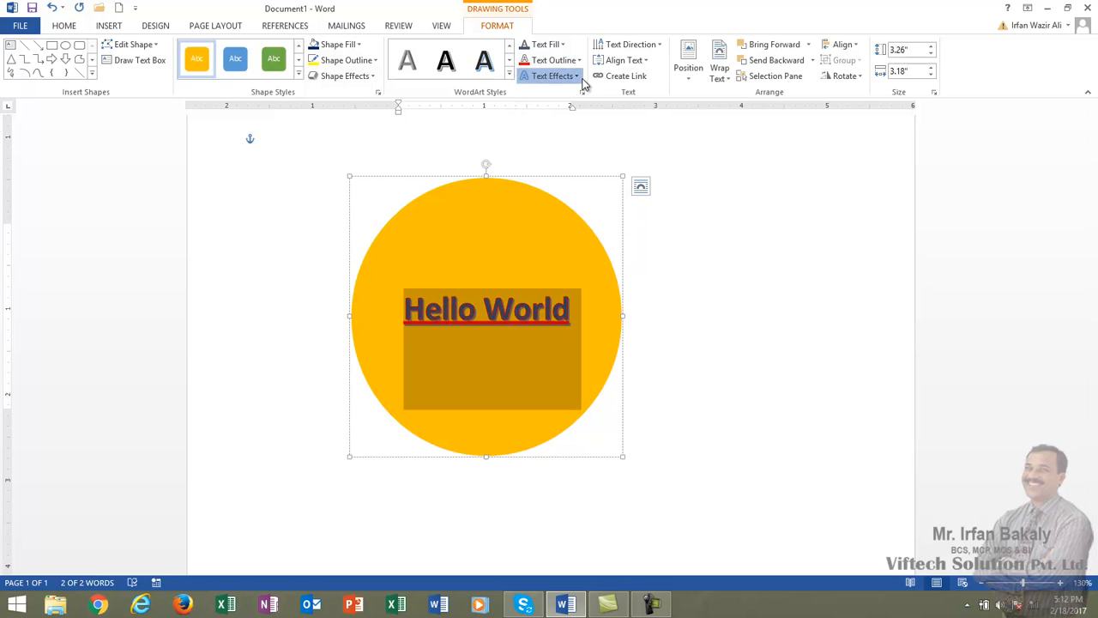
- Apply the largest orange glow text effect to "Hello World"
click(552, 76)
mouse_move(578, 161)
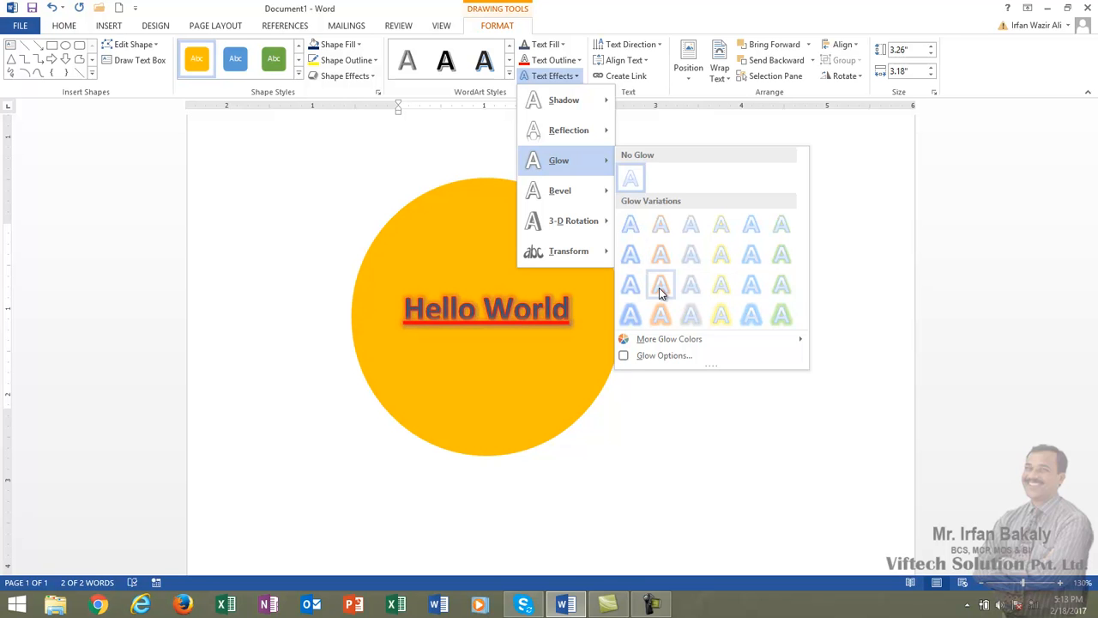
click(659, 321)
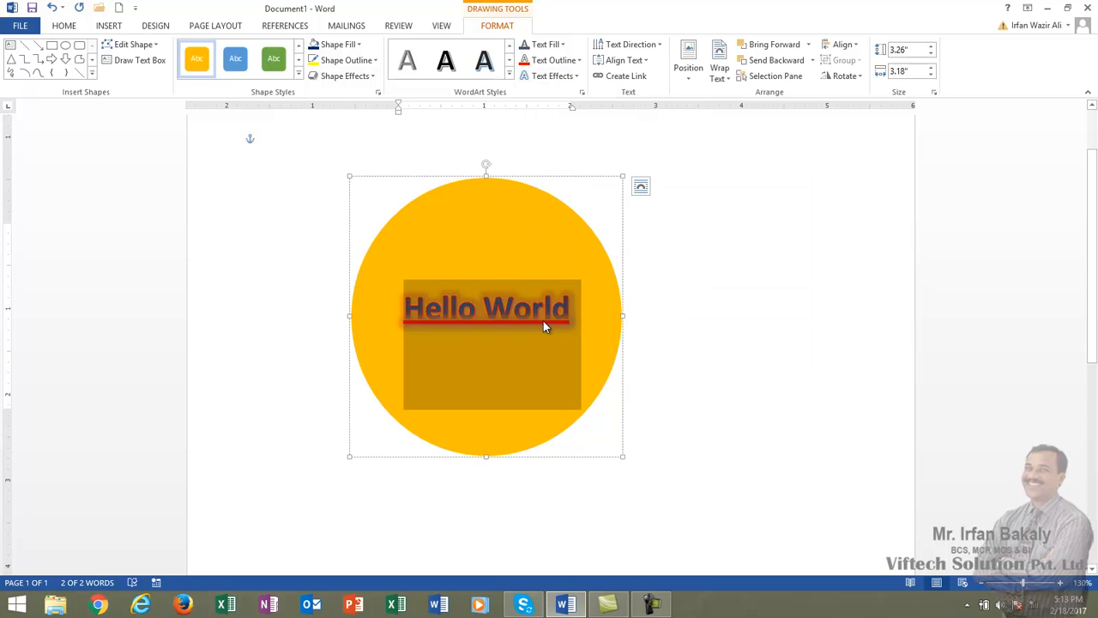
- Try the oval's text rotated 90° and 270°, and set its direction back to horizontal
click(632, 44)
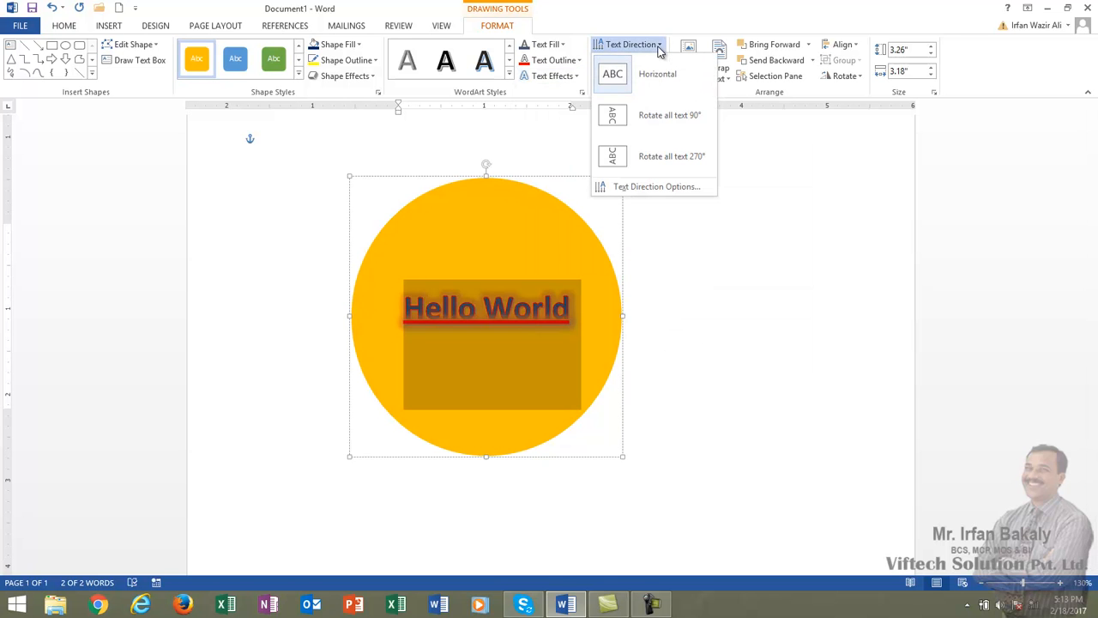
click(656, 118)
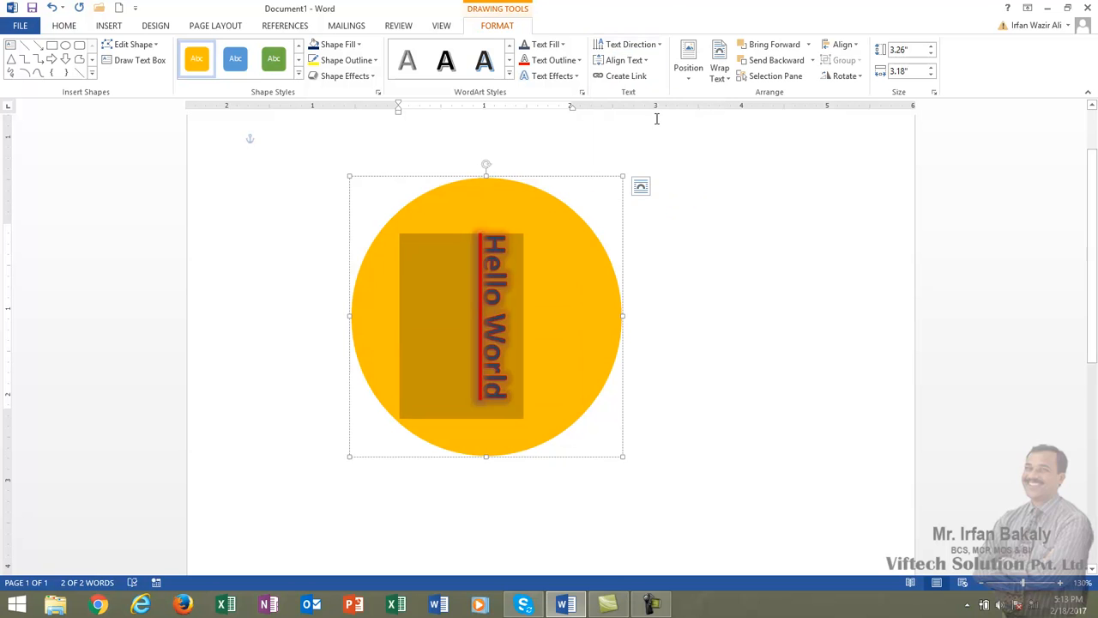
click(660, 45)
click(663, 47)
click(663, 48)
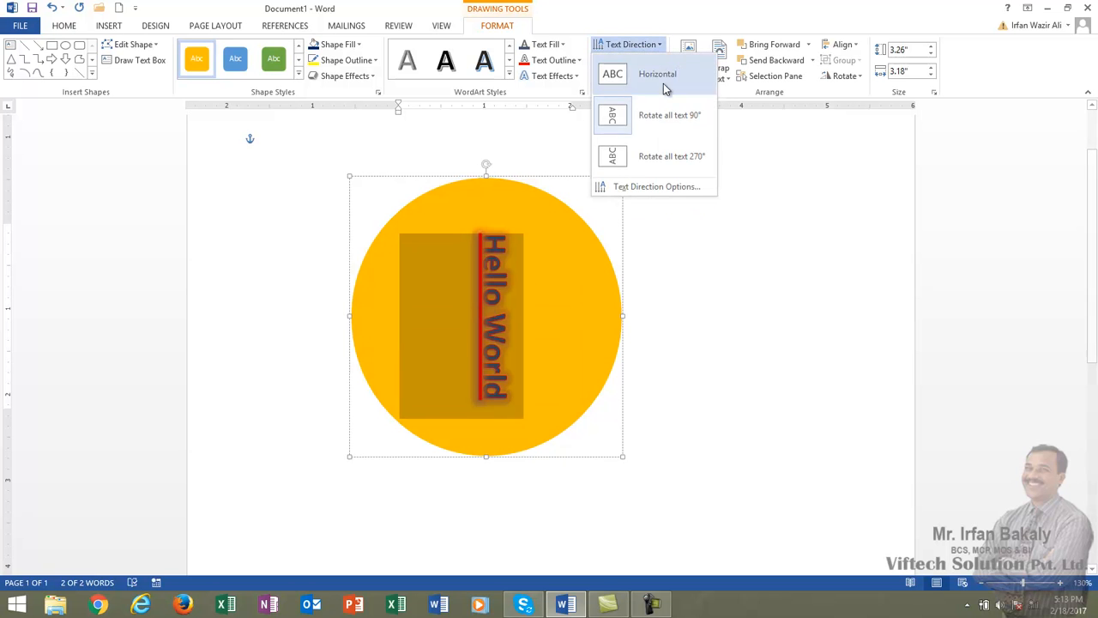
click(659, 168)
click(661, 47)
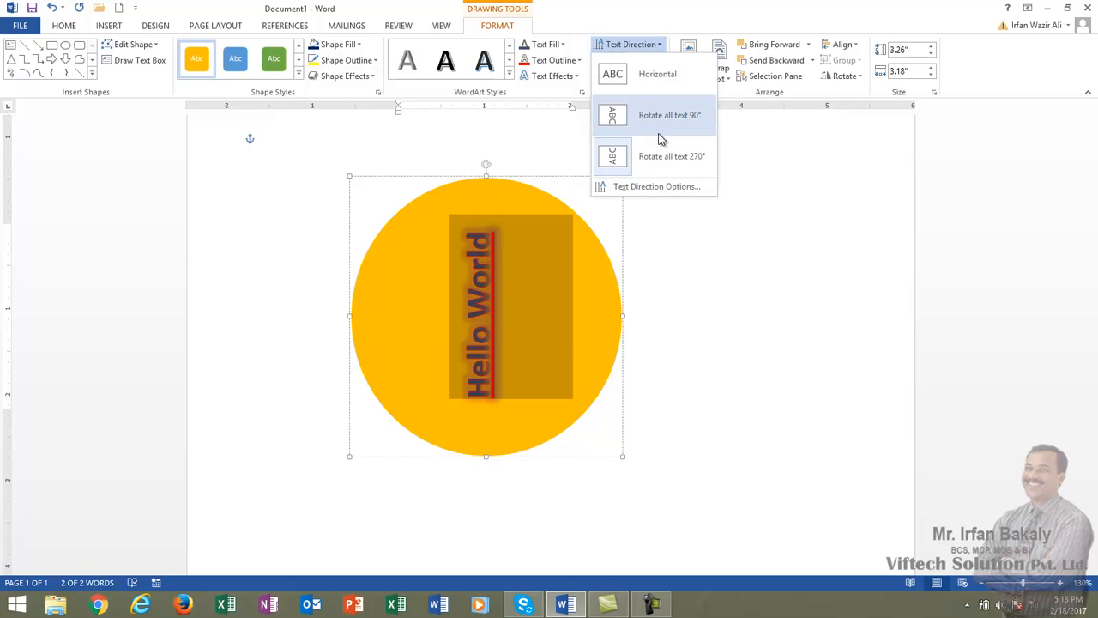
click(652, 93)
- Align the oval's text to the top, and return its vertical alignment to middle
click(649, 61)
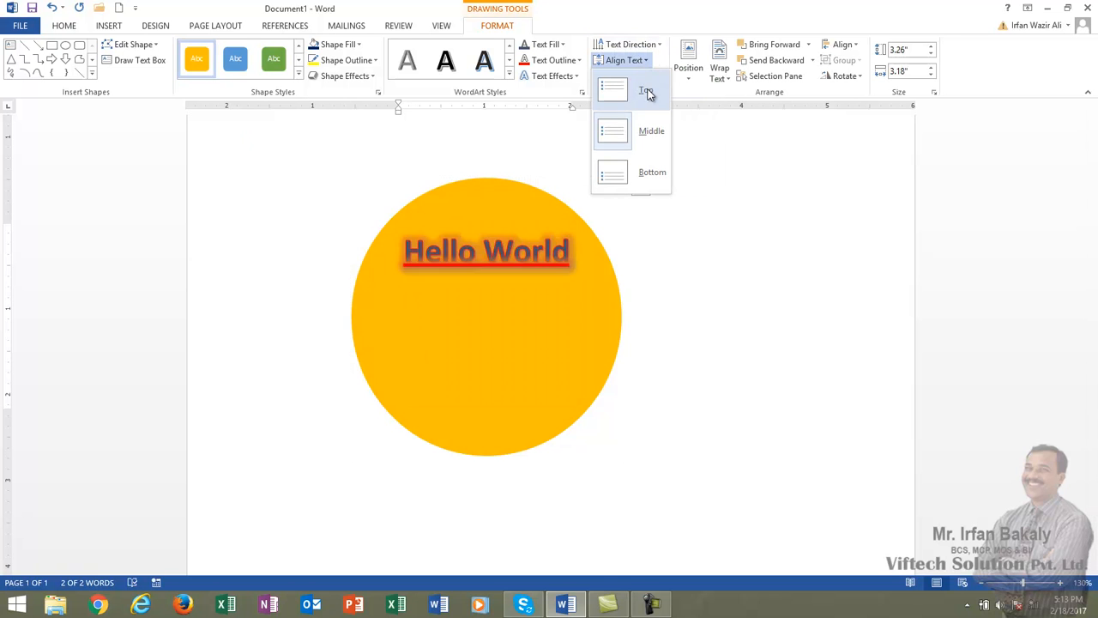
click(645, 90)
click(624, 60)
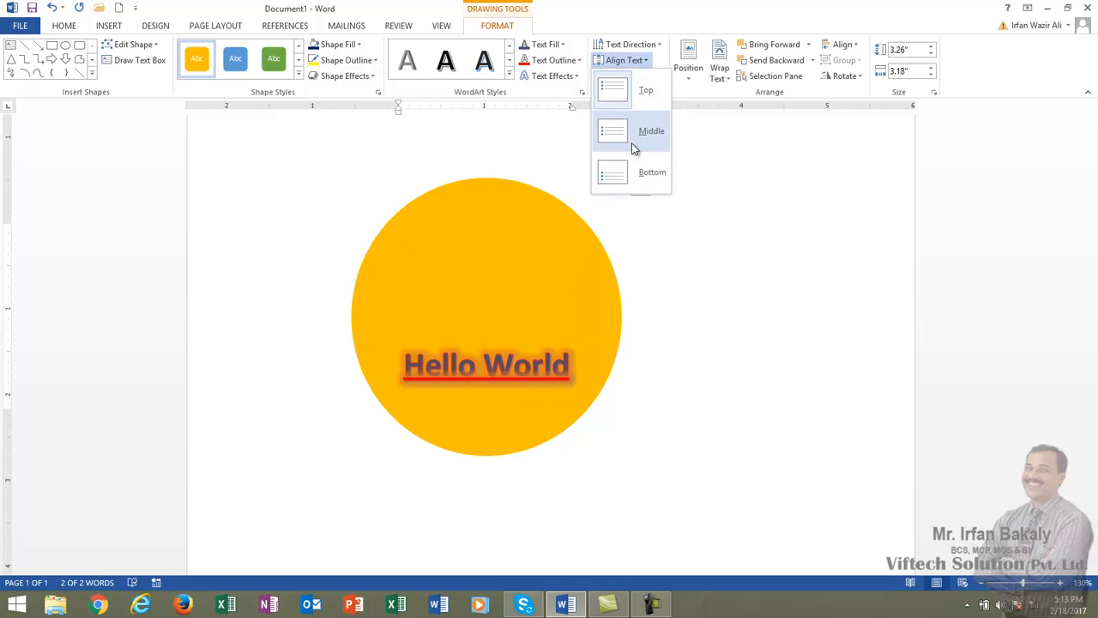
click(630, 133)
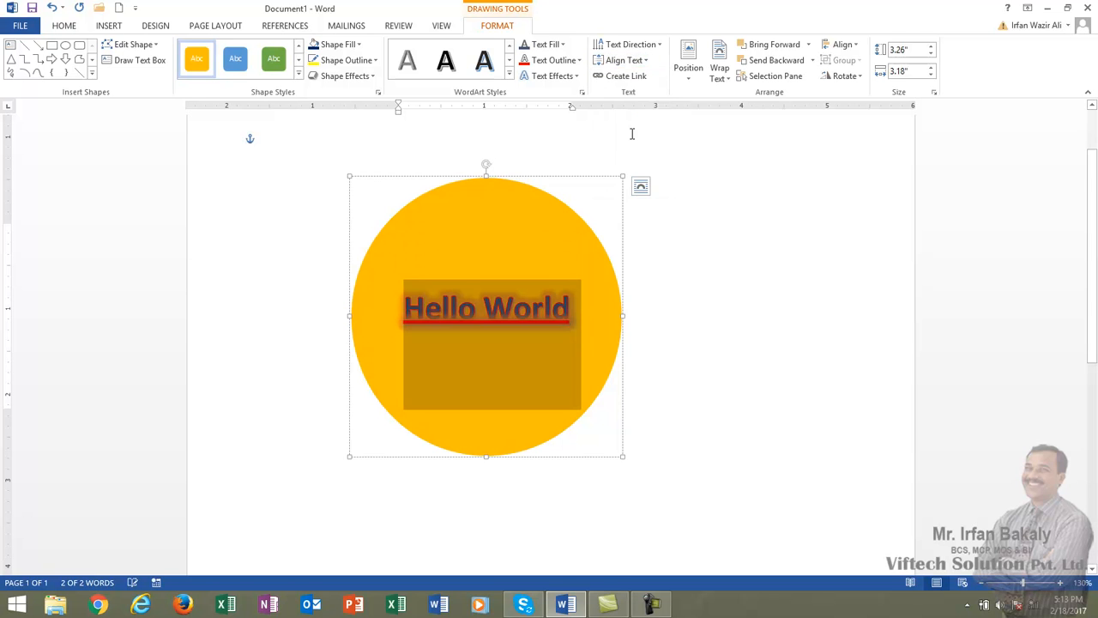
- Try to create a text link from the oval to itself
click(626, 76)
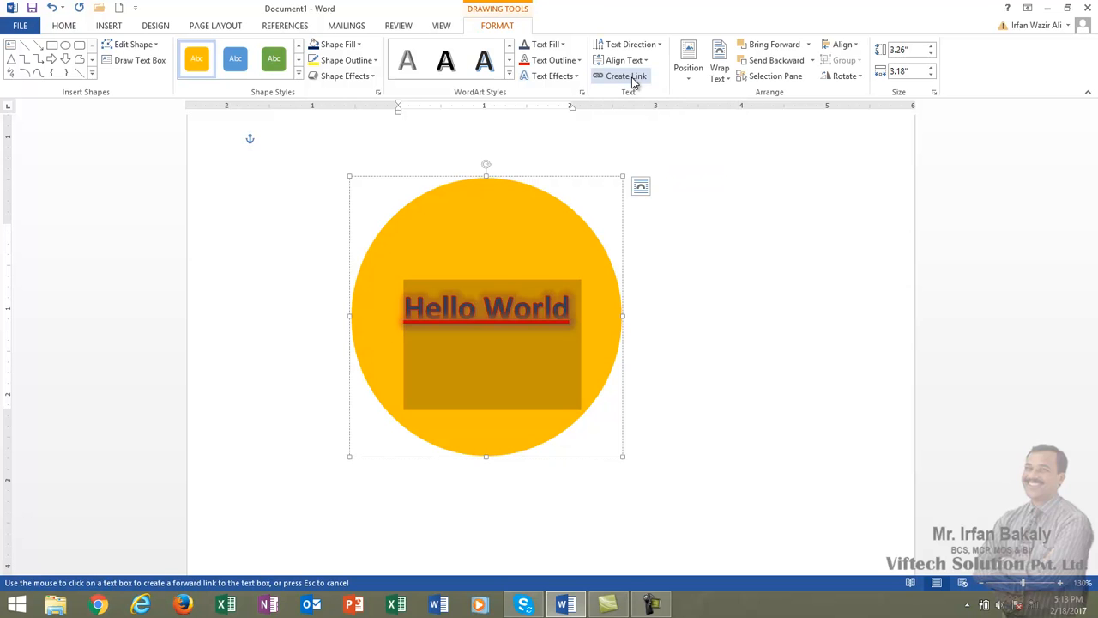
click(463, 307)
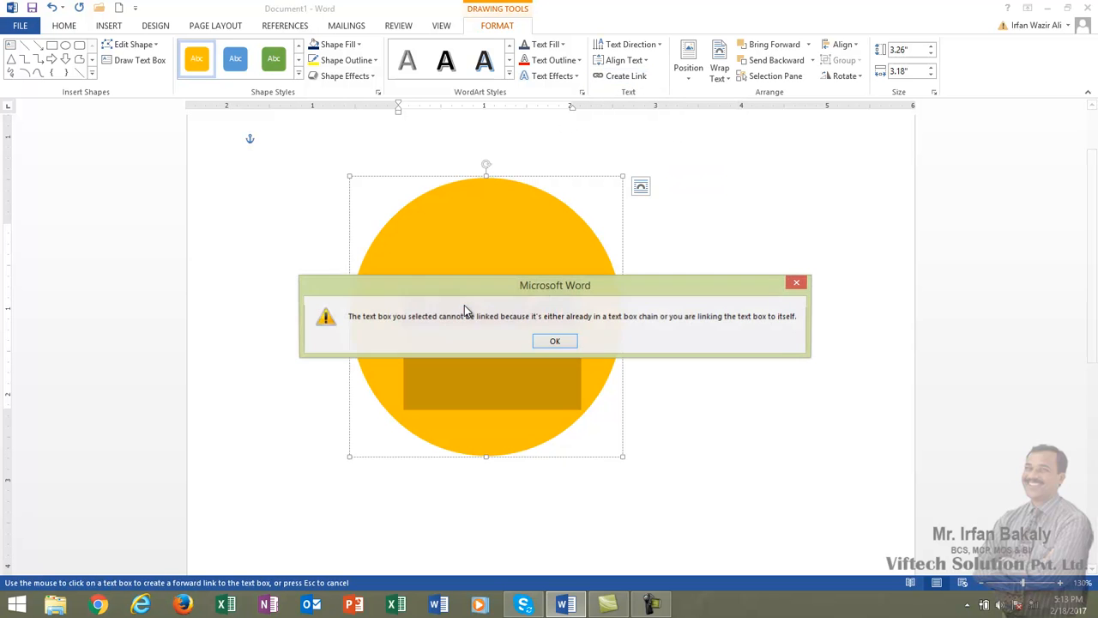
click(553, 343)
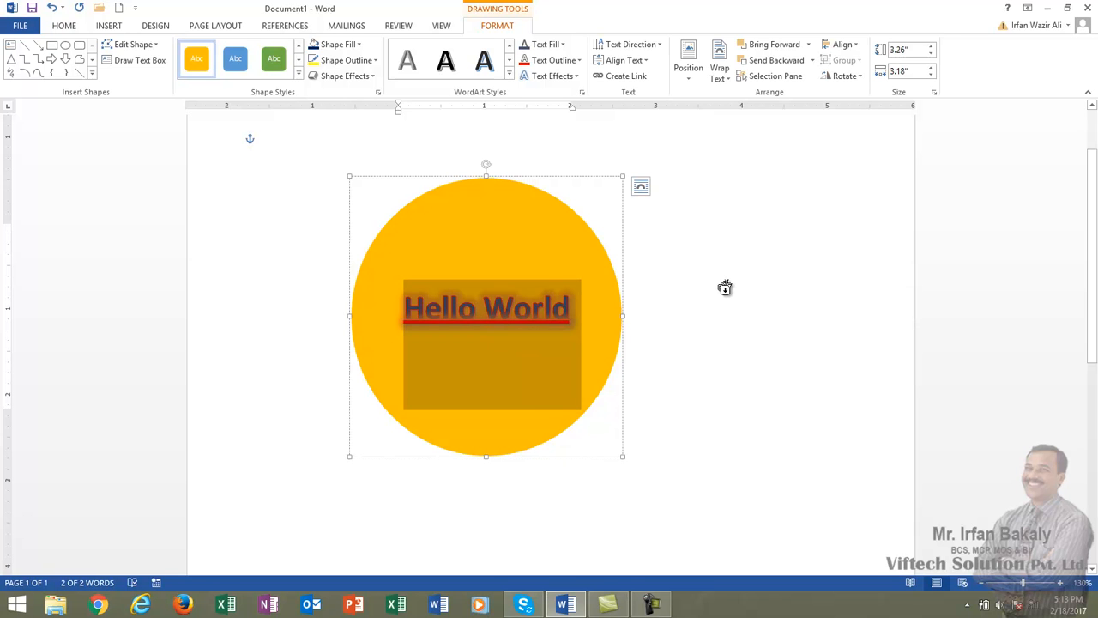
- Position the oval at the top center of the page with square text wrapping, and deselect it
click(686, 71)
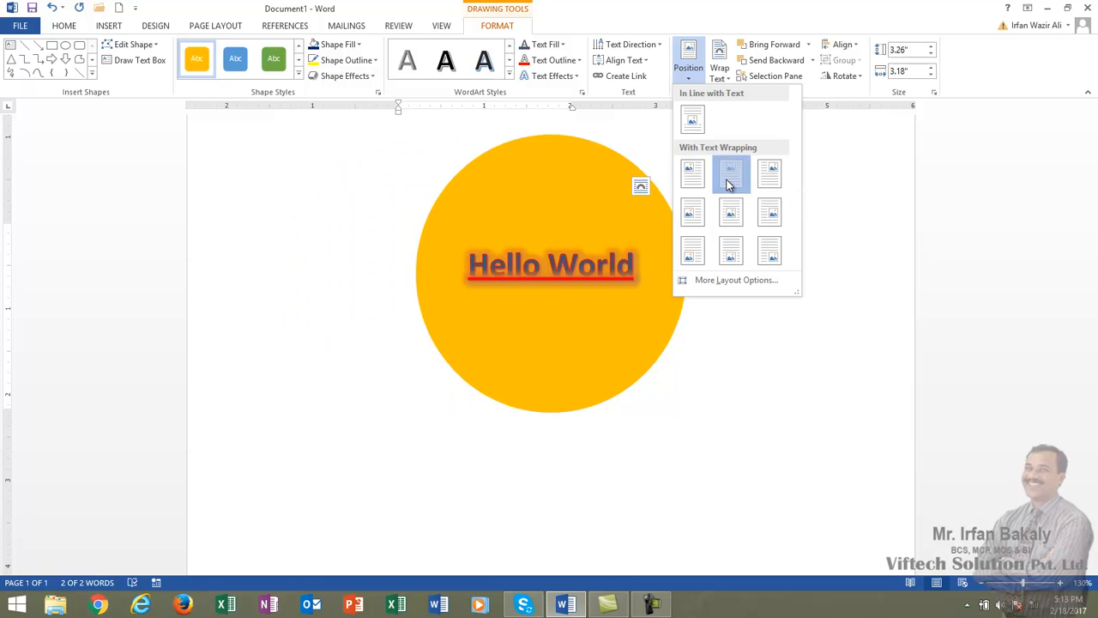
click(728, 183)
click(731, 79)
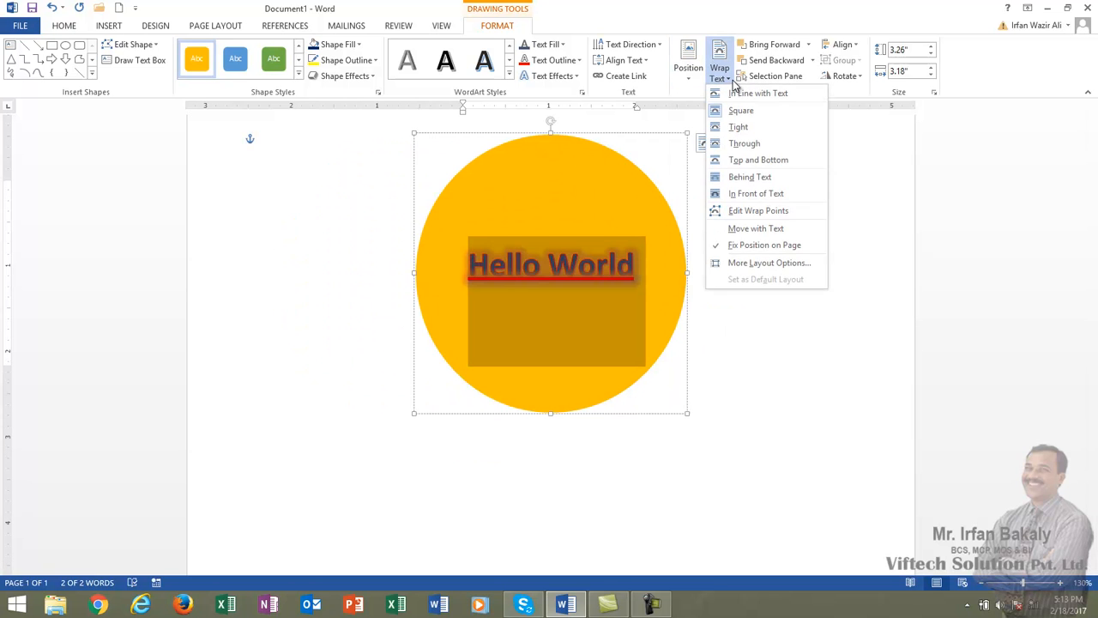
click(731, 79)
click(736, 235)
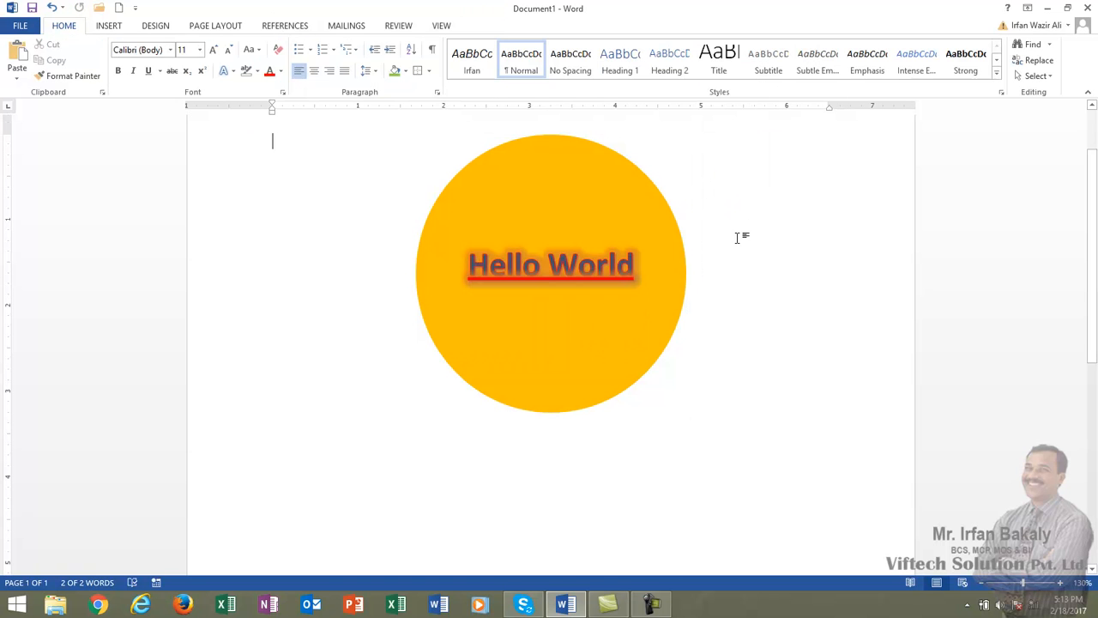
- Draw a rounded rectangle about 1.34" high and 5.35" wide across the lower part of the oval
click(109, 27)
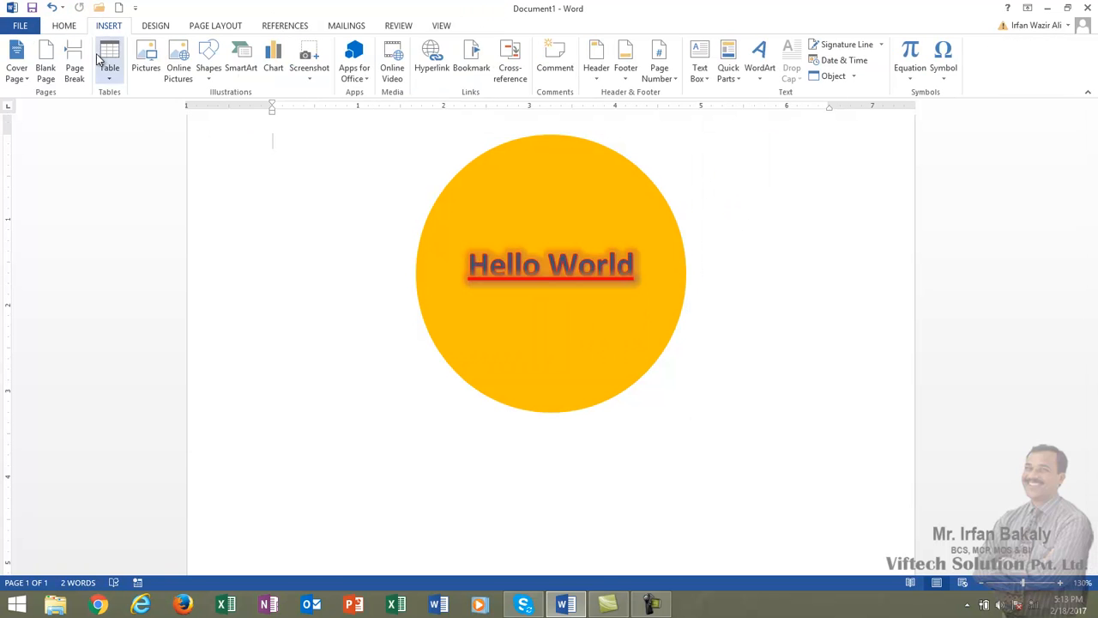
click(210, 71)
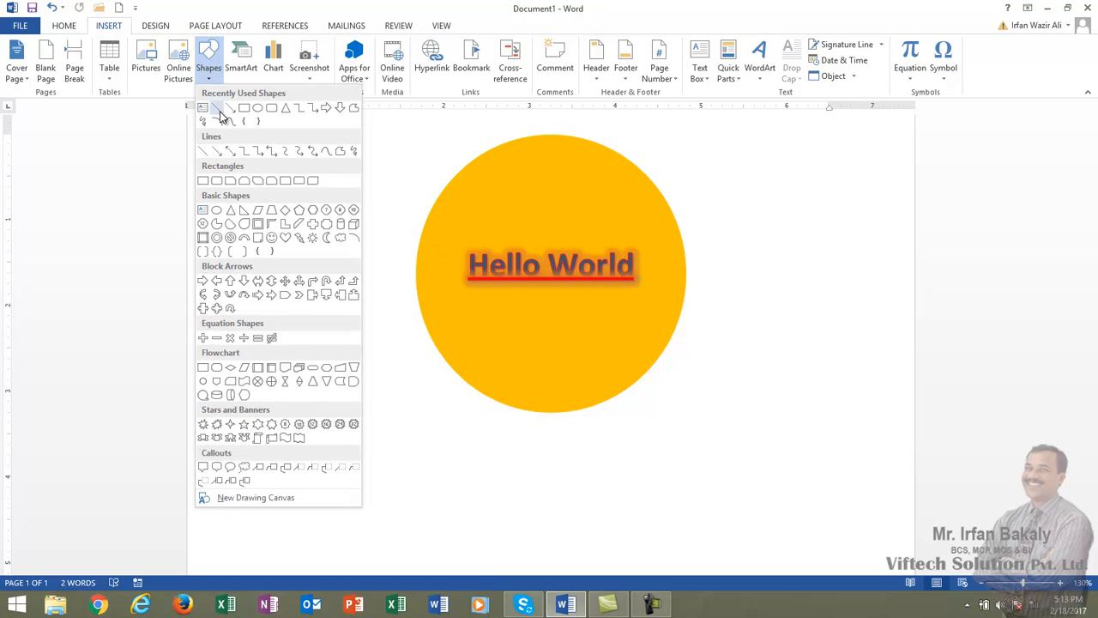
click(272, 108)
mouse_move(337, 335)
mouse_down()
mouse_move(829, 437)
mouse_move(796, 451)
mouse_up()
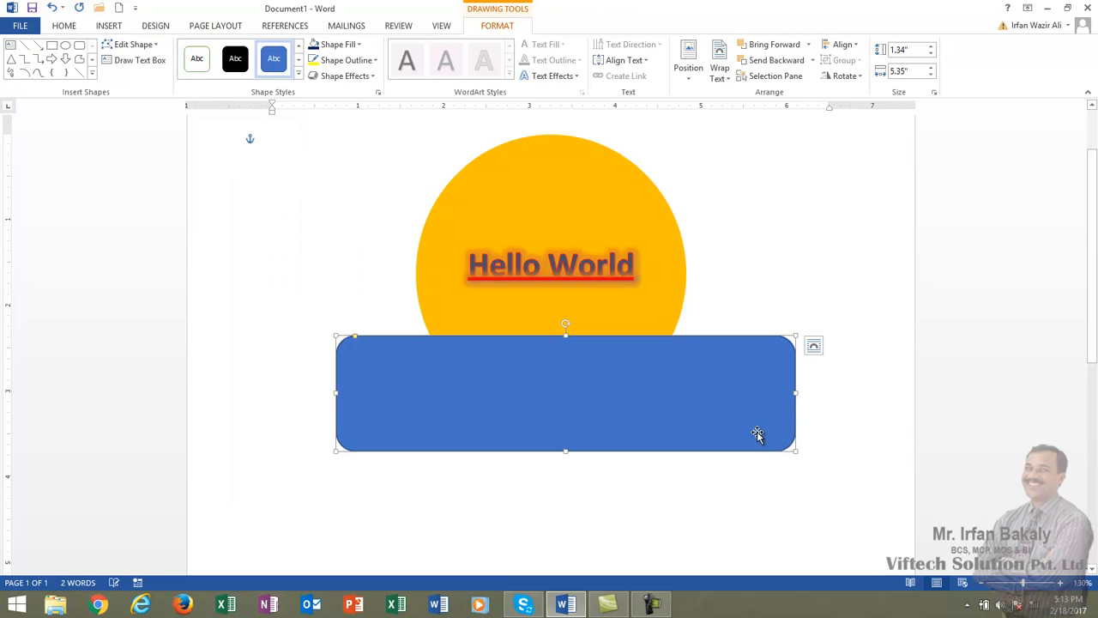
- Send the rounded rectangle behind the oval and shift it slightly so it is centered under it
click(779, 62)
drag(741, 388, 726, 385)
click(745, 285)
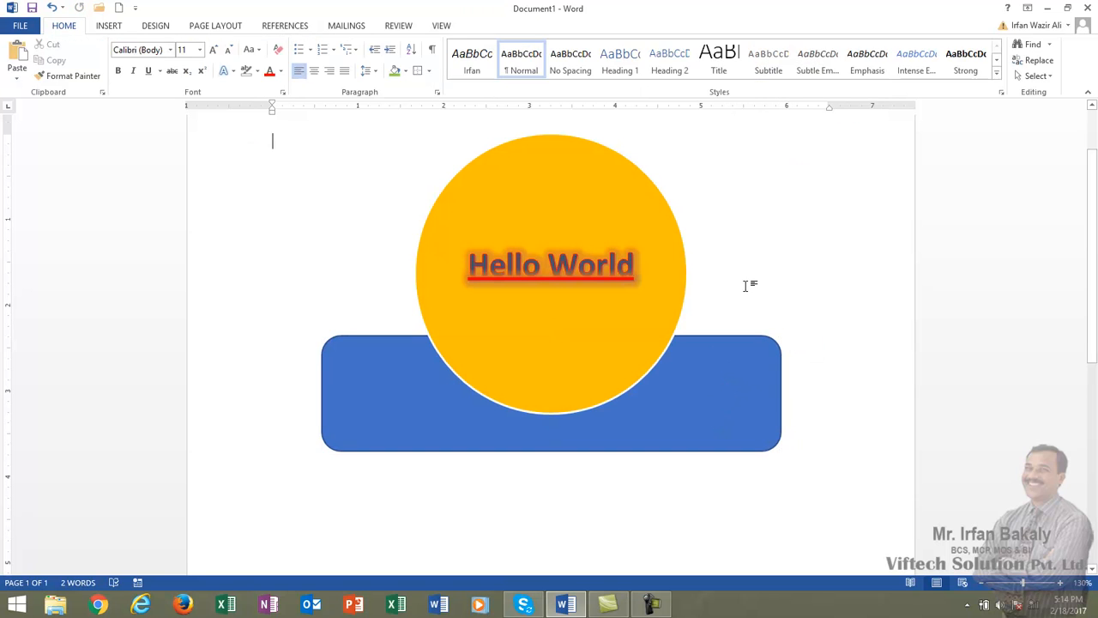
- Send the oval backward behind the blue rounded rectangle
click(654, 322)
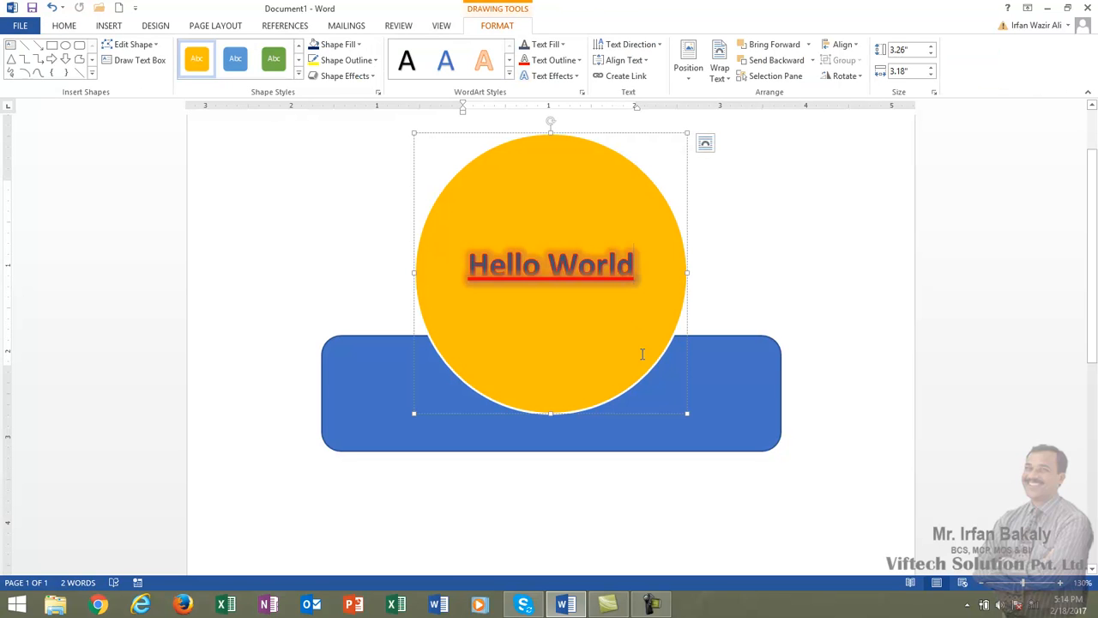
click(763, 62)
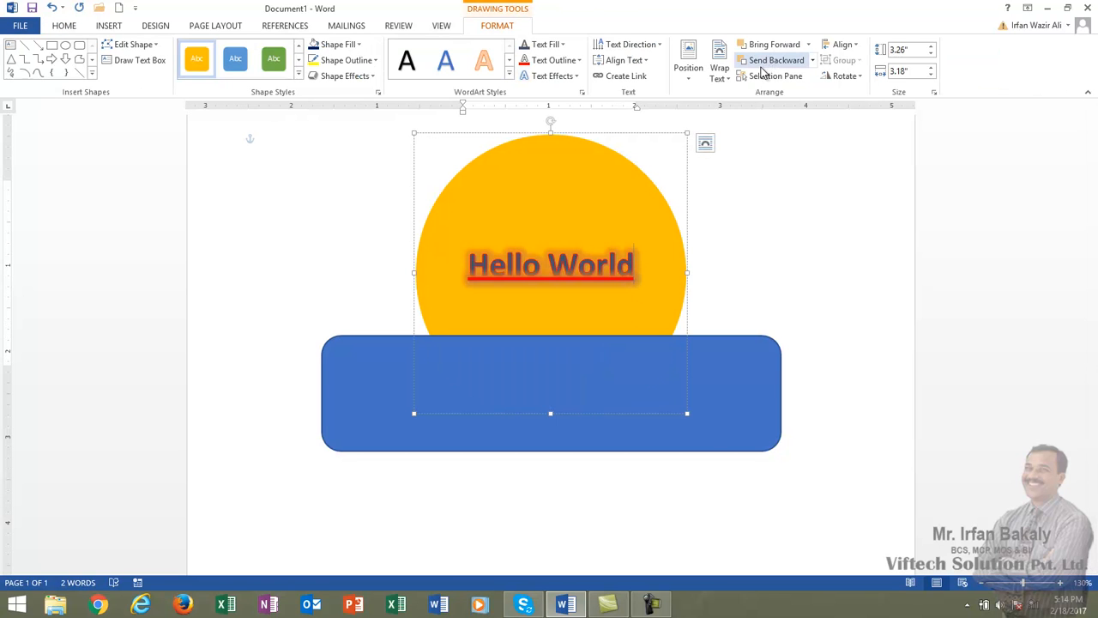
click(723, 328)
click(708, 442)
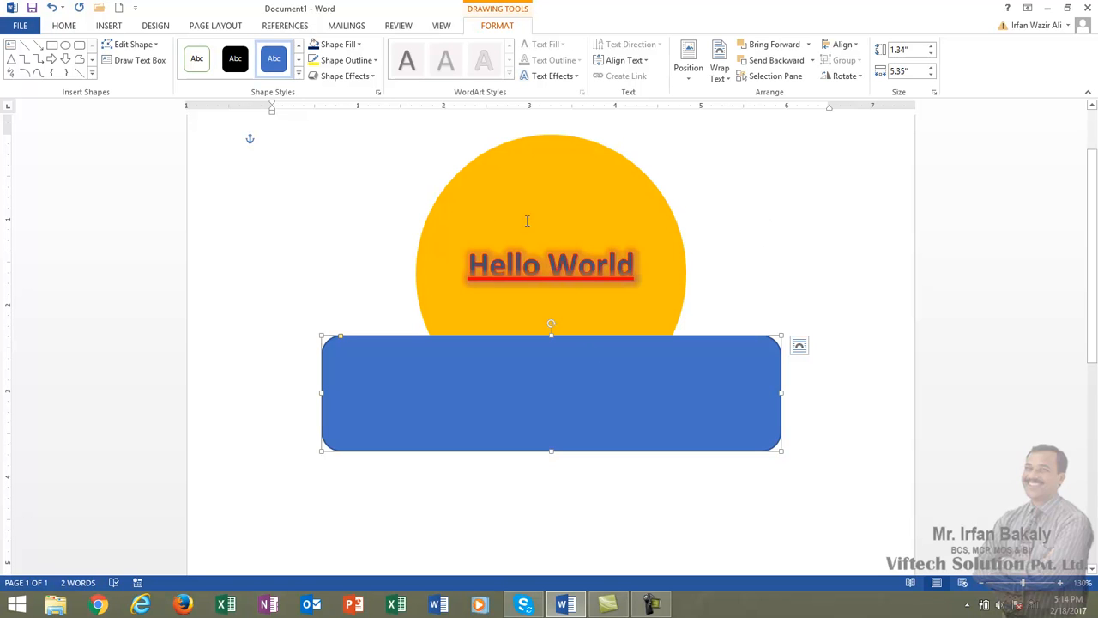
- Delete both shapes from the page
click(755, 209)
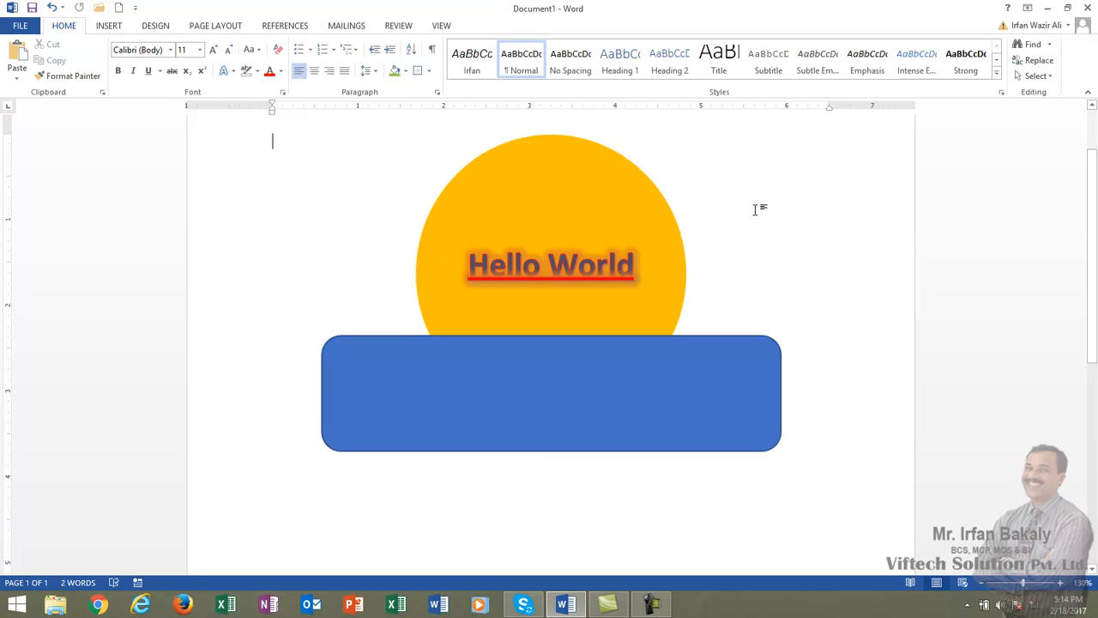
key(ctrl+a)
key(Delete)
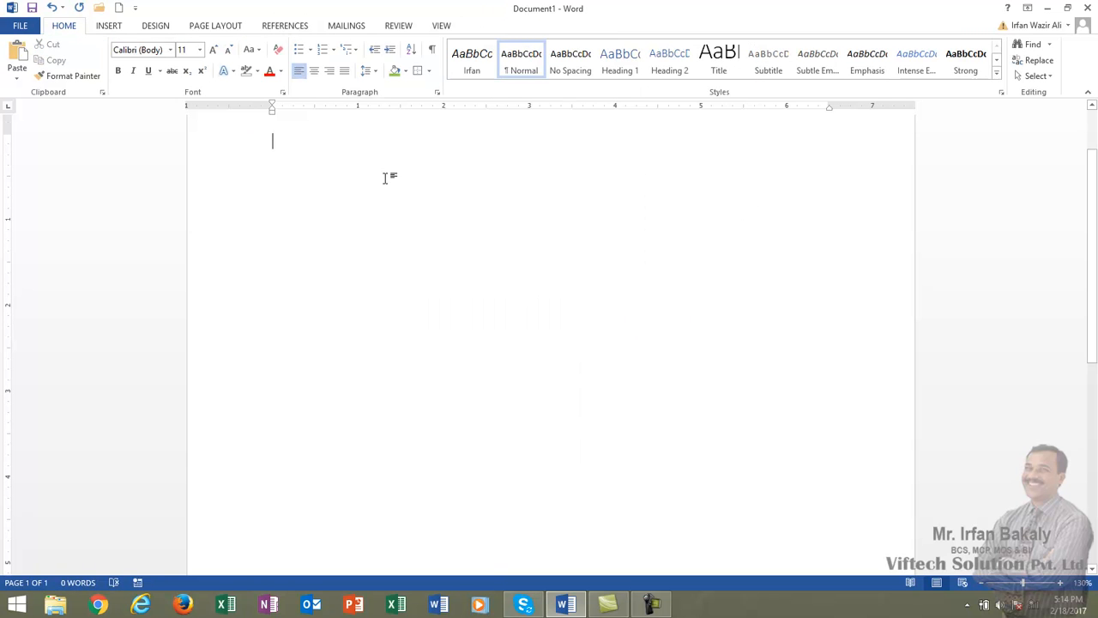
- Insert the meeting room photo from the computer into the blank page
click(120, 26)
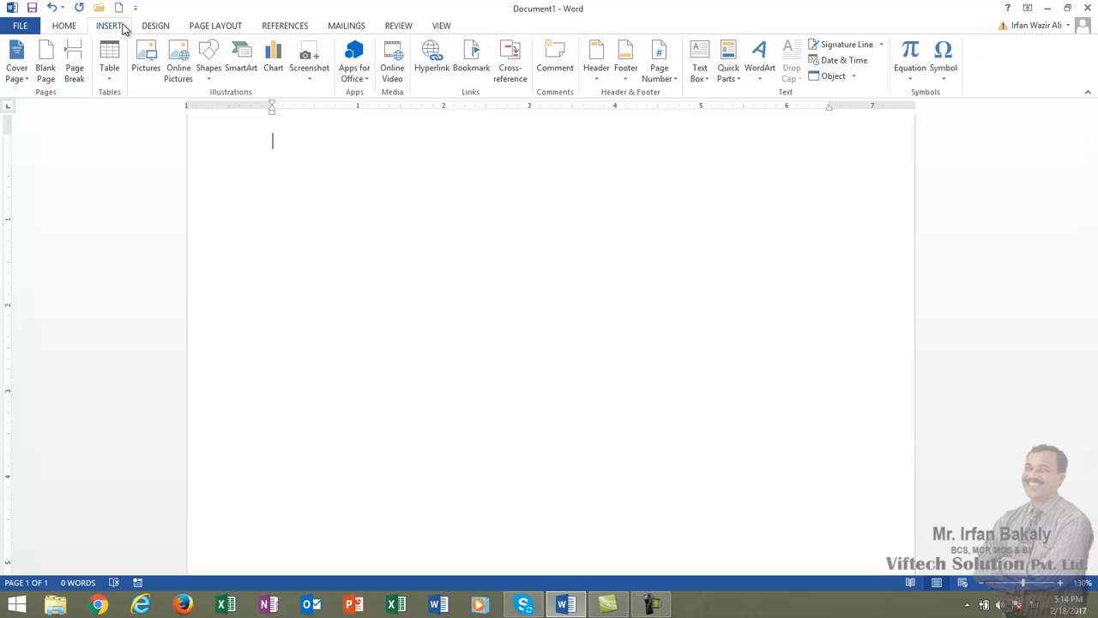
click(146, 70)
click(319, 98)
click(426, 304)
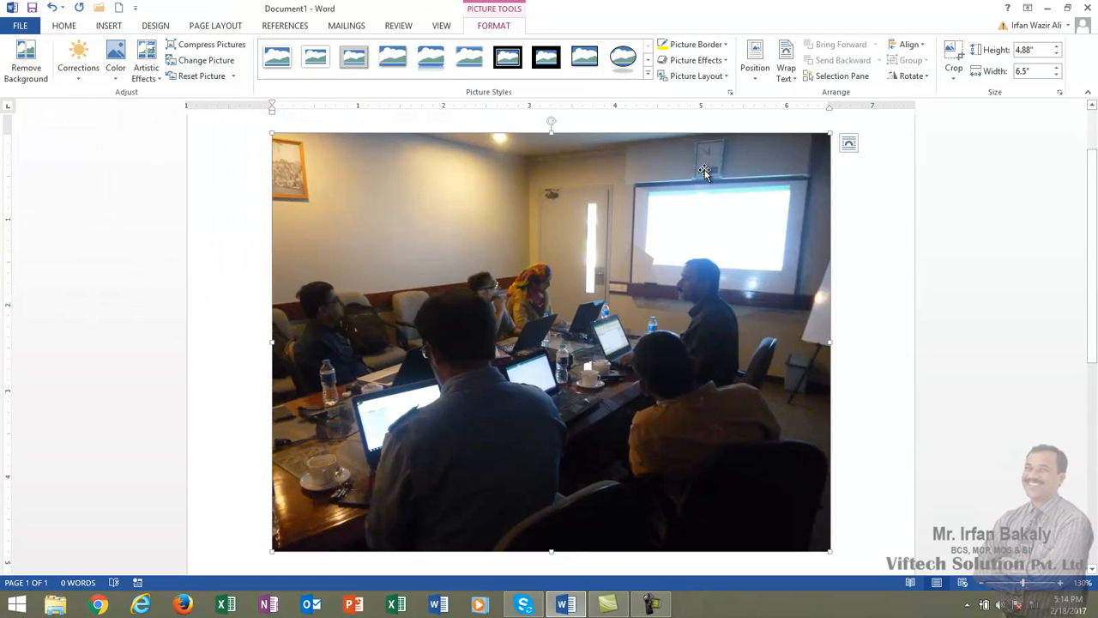
- Set the photo's text wrapping to Tight
click(851, 146)
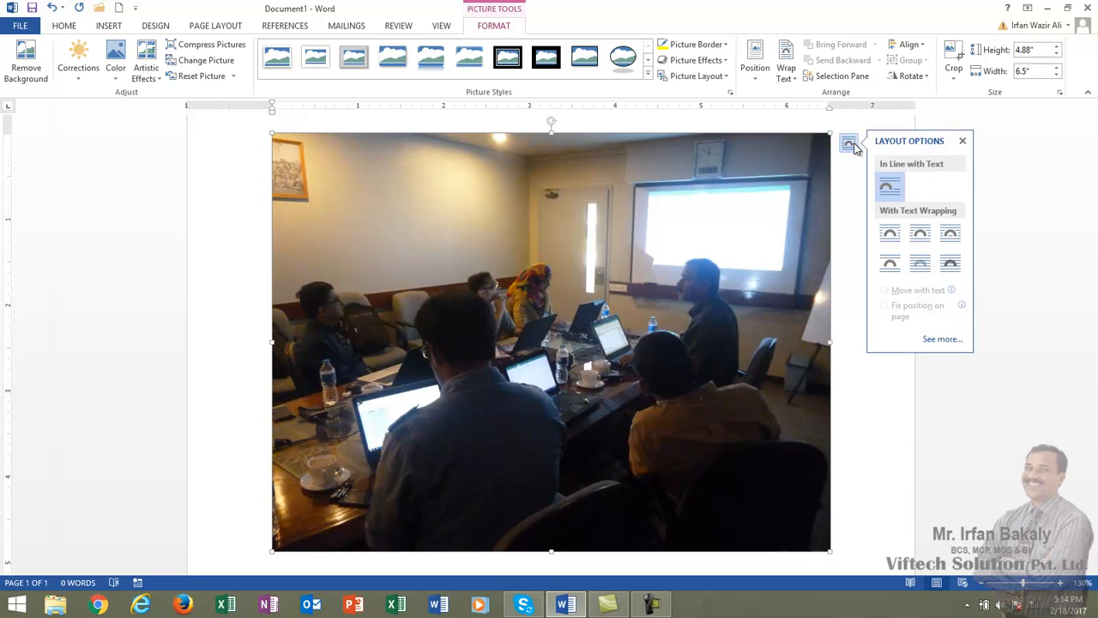
click(920, 237)
click(837, 254)
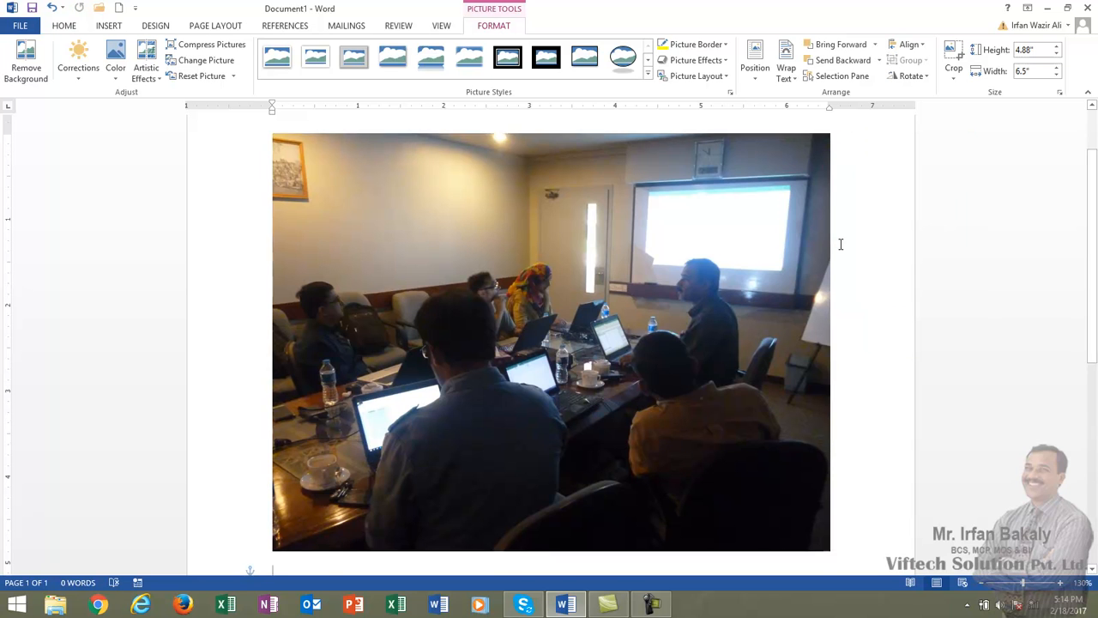
- Draw a rectangle about 0.81" high and 4.47" wide over the upper part of the photo
click(613, 197)
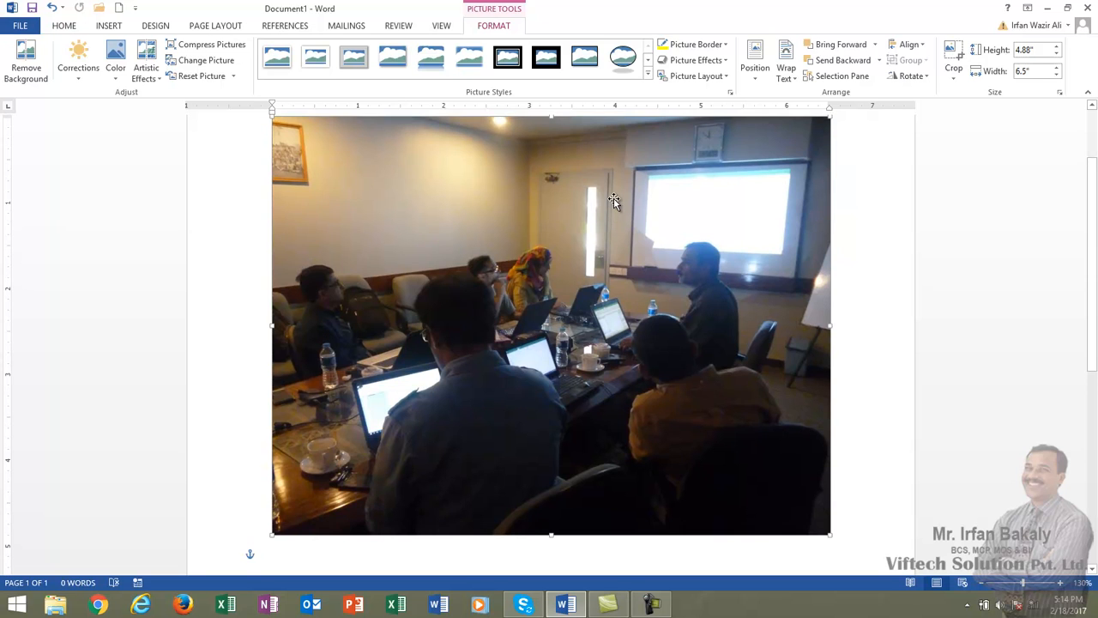
click(109, 26)
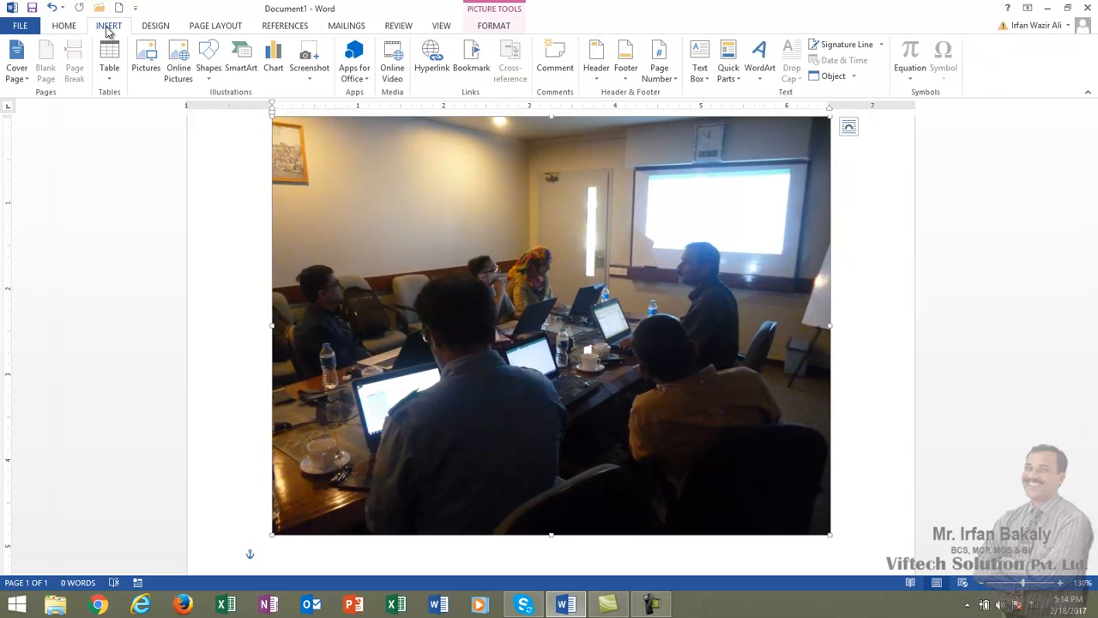
click(211, 75)
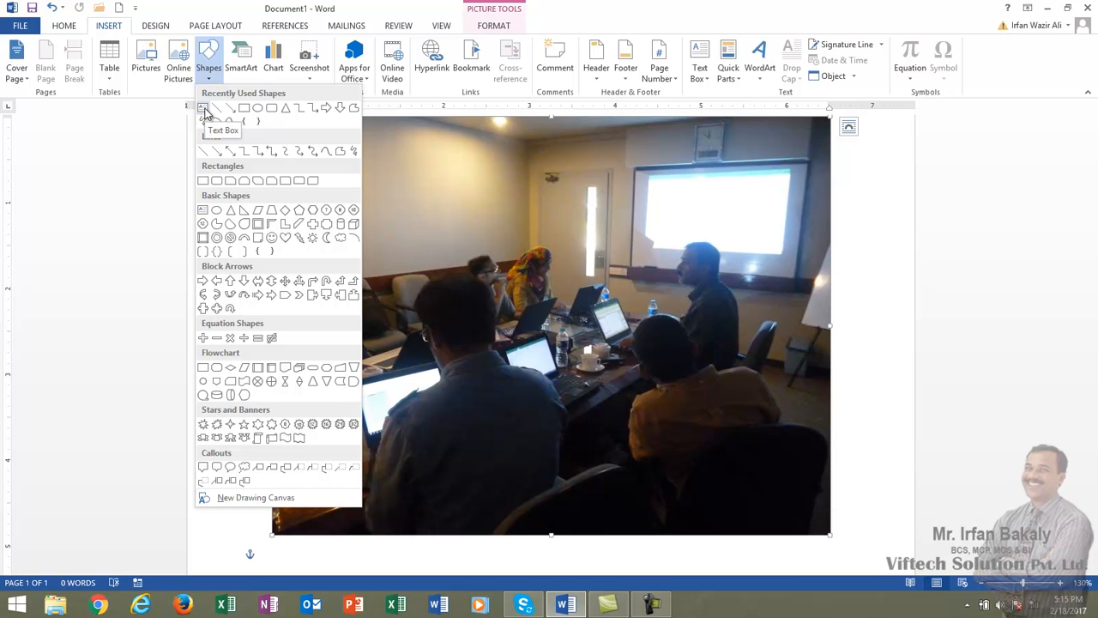
click(243, 108)
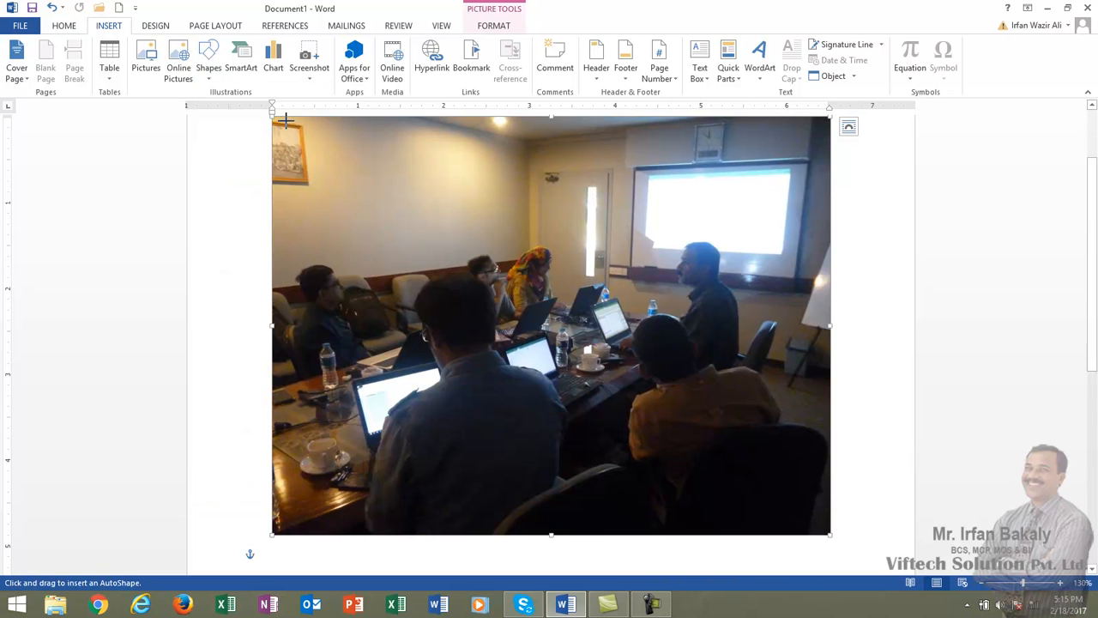
drag(370, 145, 753, 215)
- Add the text "Hello World" inside the rectangle
right_click(572, 181)
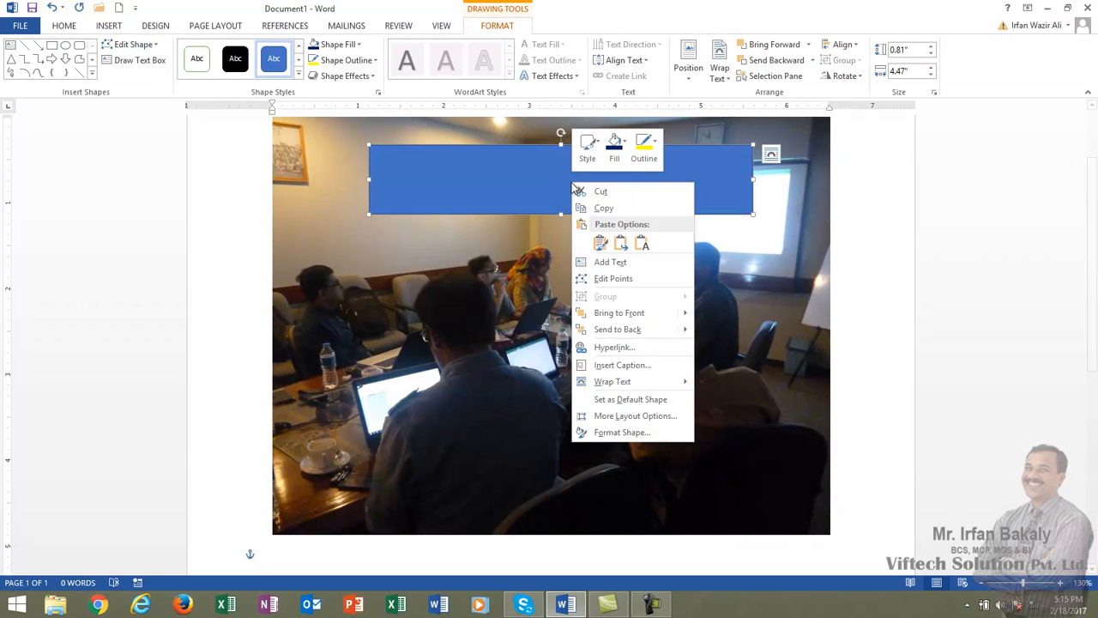
click(616, 260)
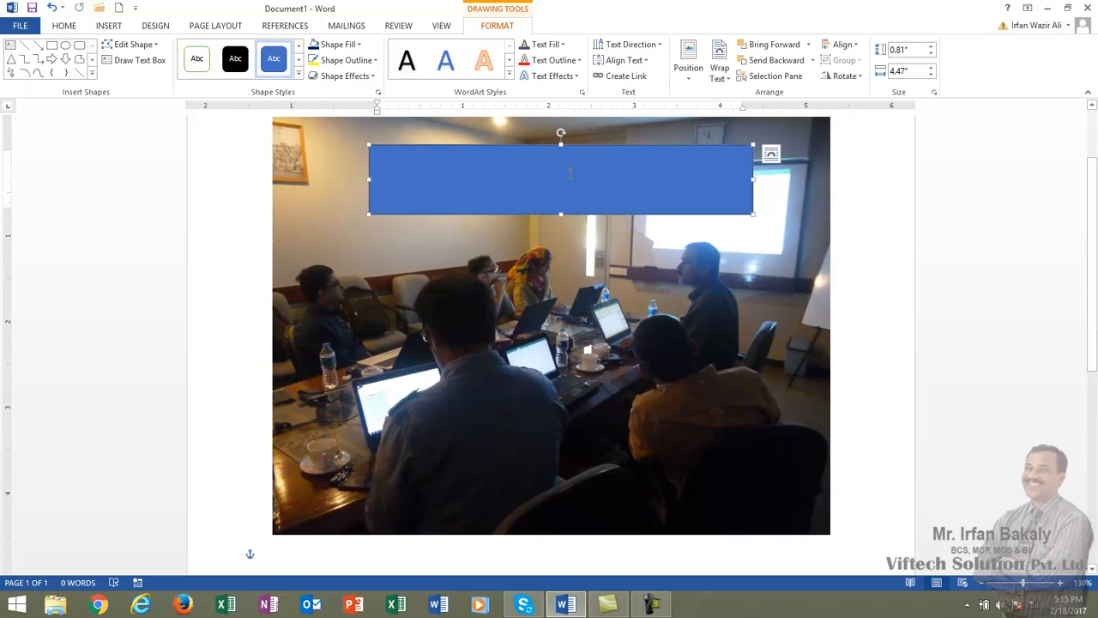
text(Hello World)
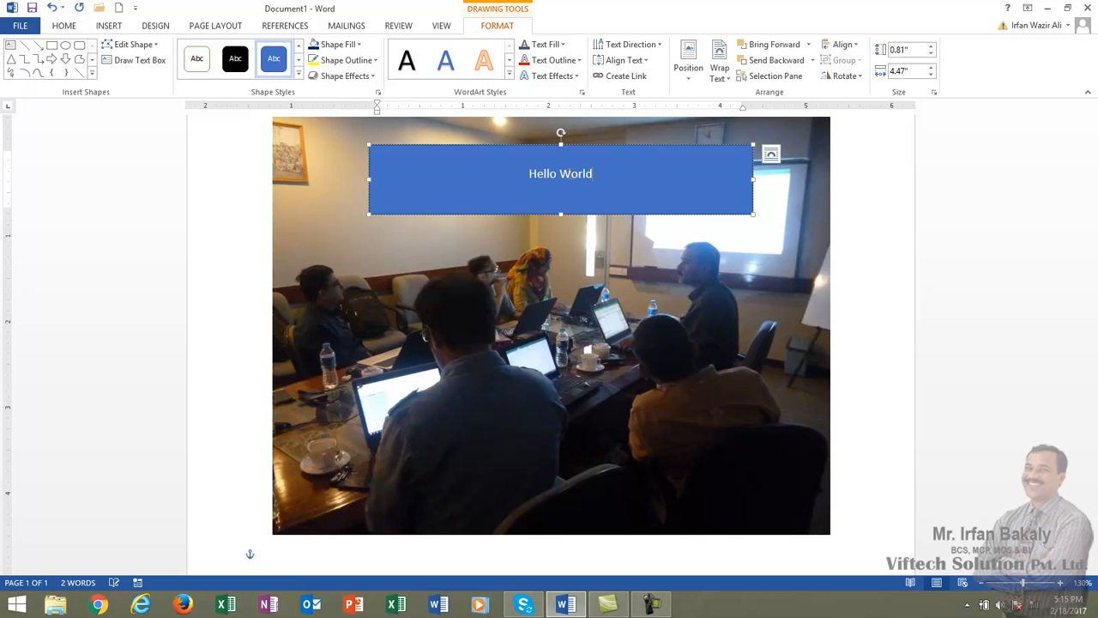
- Enlarge the "Hello World" text in the rectangle by several font sizes and make it bold
key(ctrl+a)
key(ctrl+shift+period)
key(ctrl+shift+period)
key(ctrl+shift+period)
key(ctrl+shift+period)
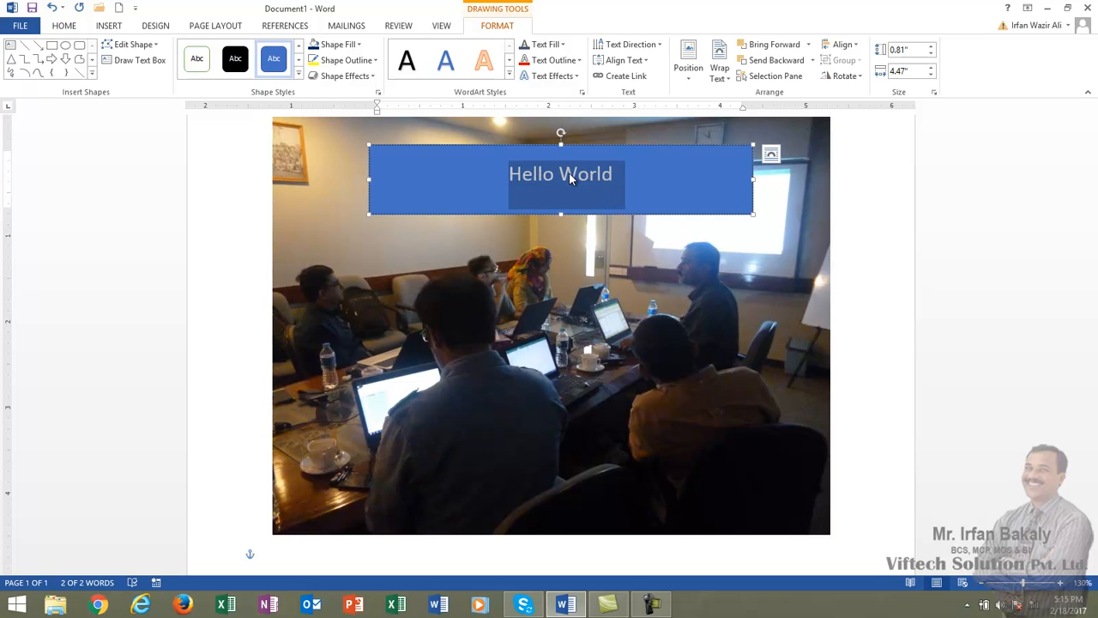
key(ctrl+b)
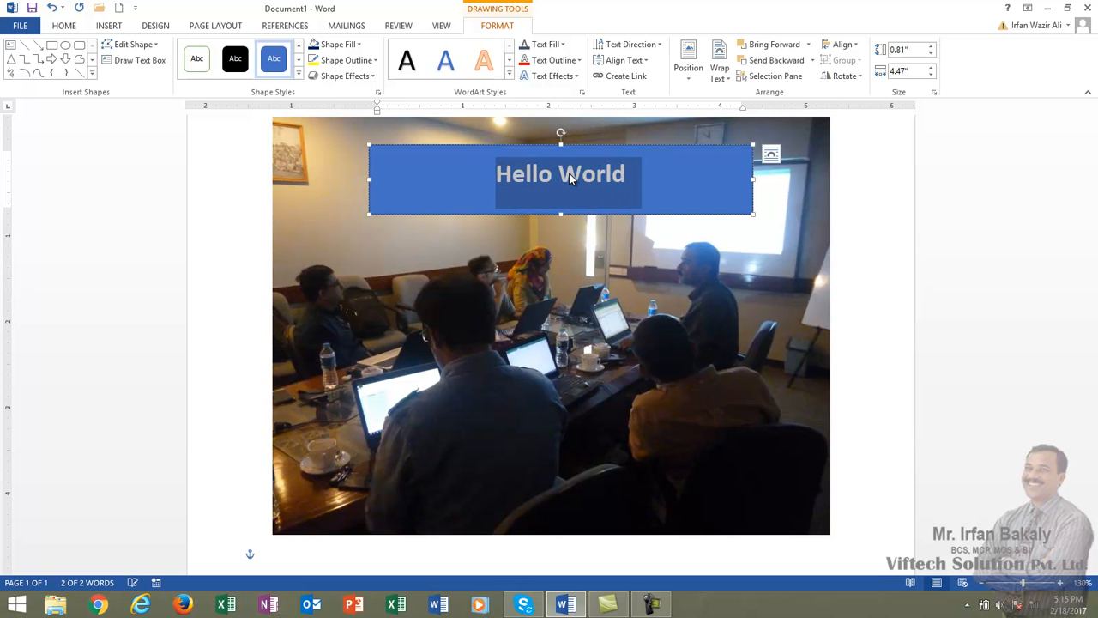
- Reduce the rectangle's height to about 0.74"
click(682, 180)
drag(562, 216, 562, 208)
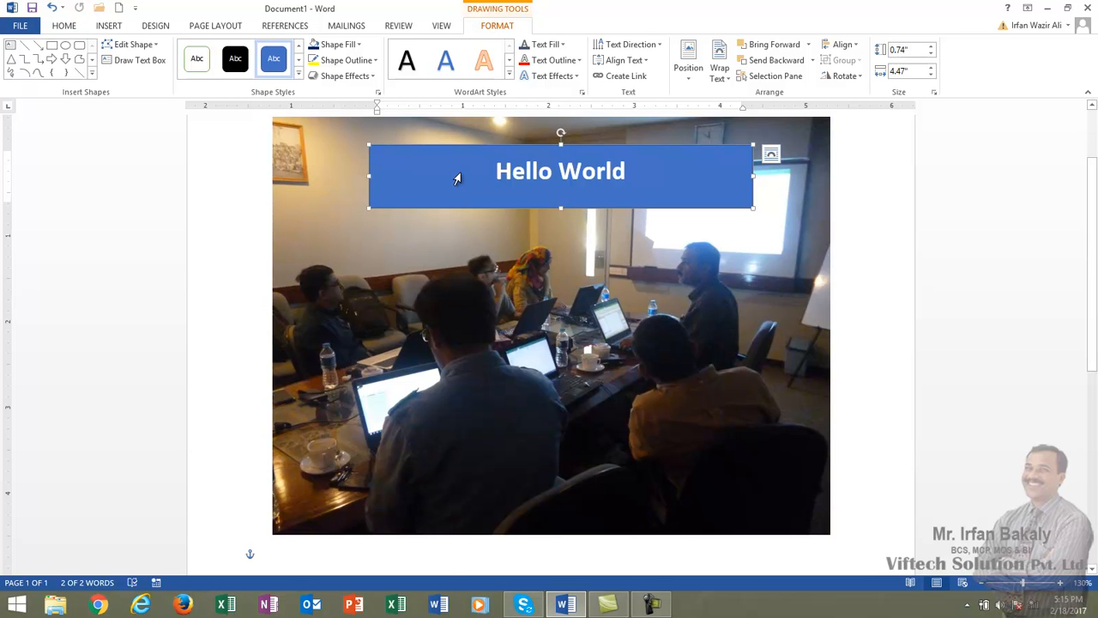
- Remove the rectangle's fill and outline so only the text remains over the photo
click(359, 44)
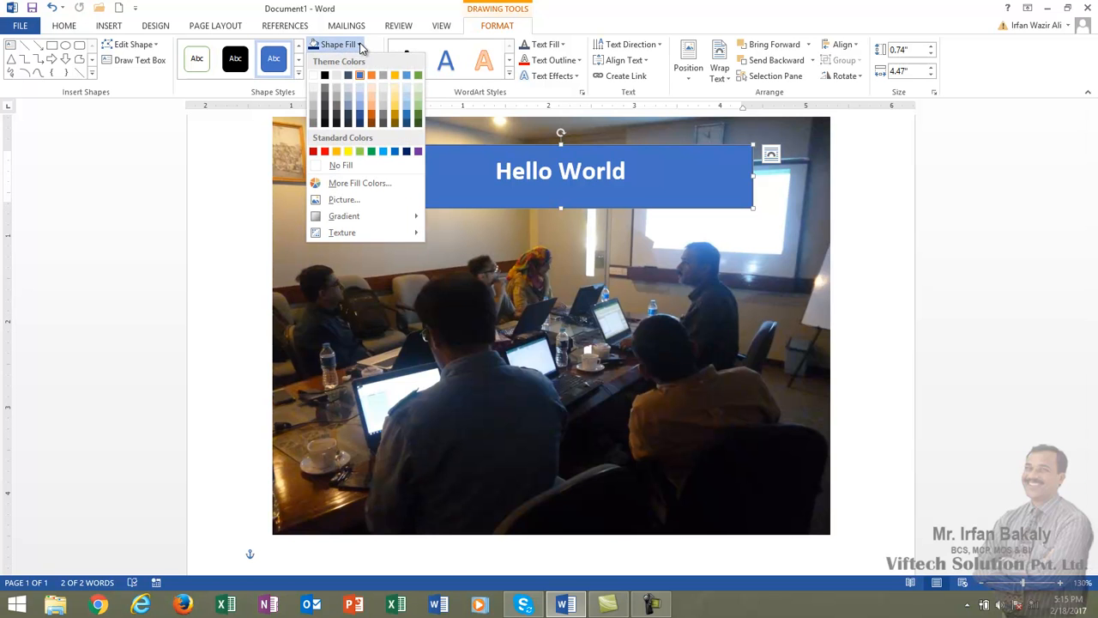
click(355, 165)
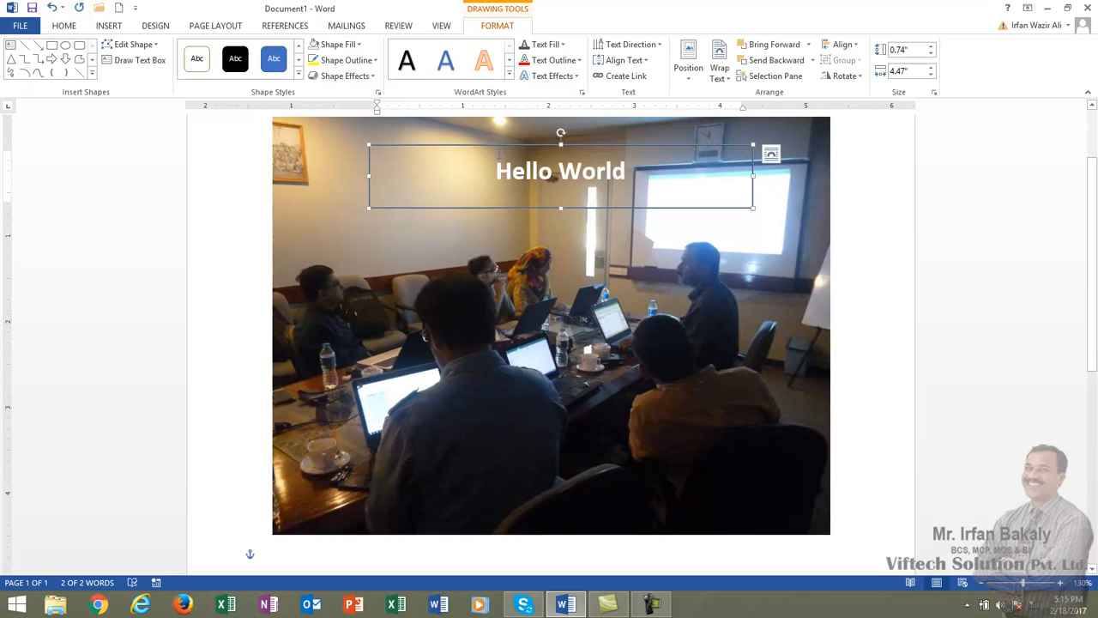
click(375, 61)
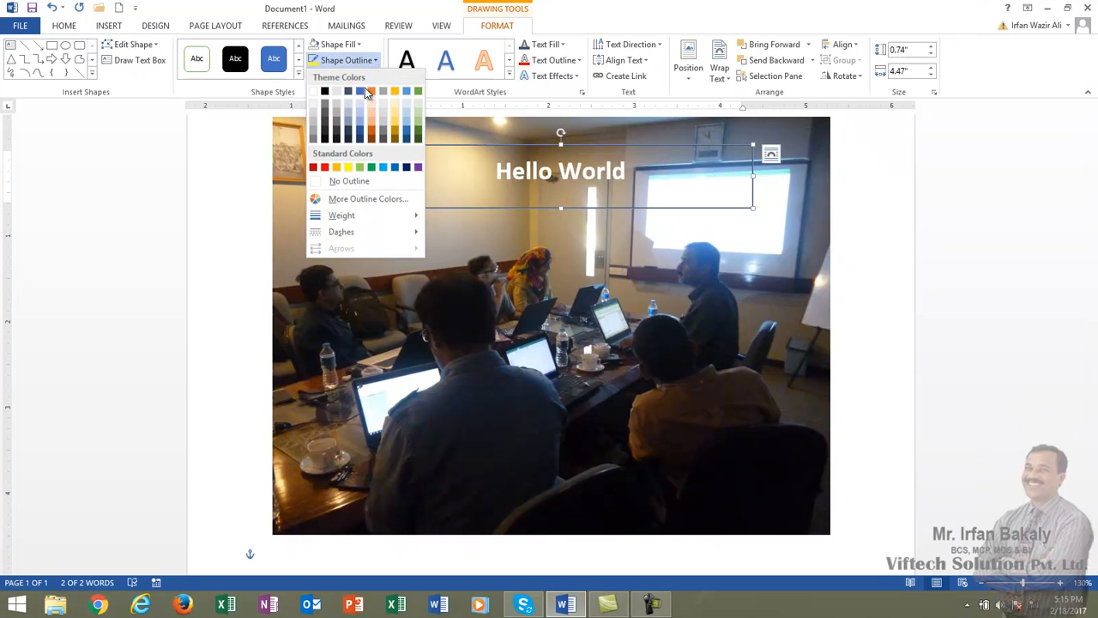
click(348, 181)
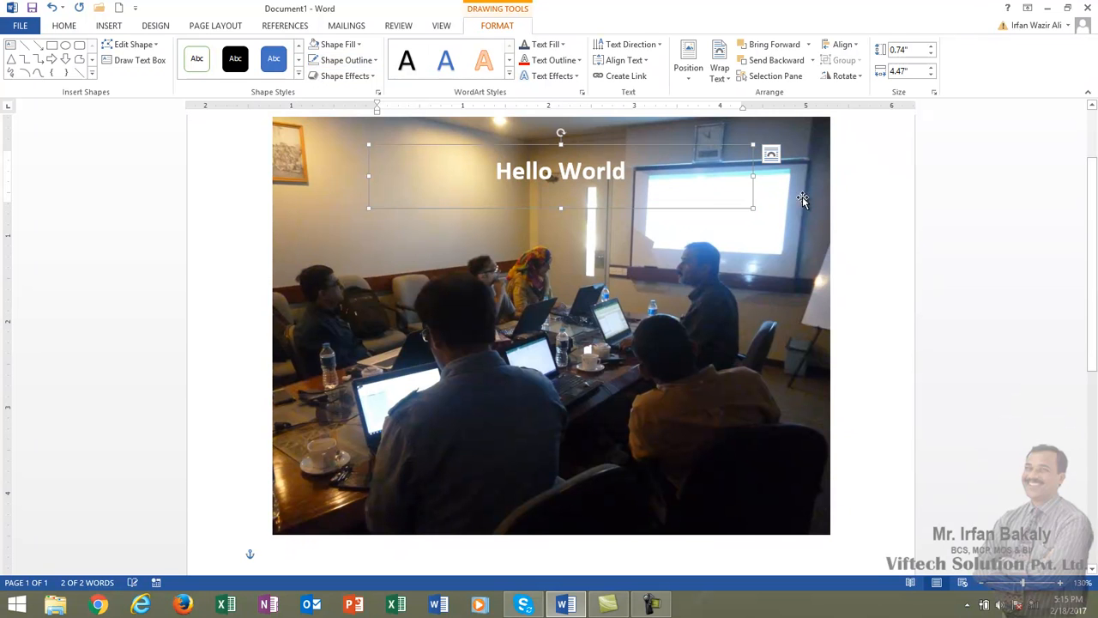
- Give the "Hello World" rectangle a yellow outline and reduce its height to about 0.68"
click(701, 206)
click(550, 175)
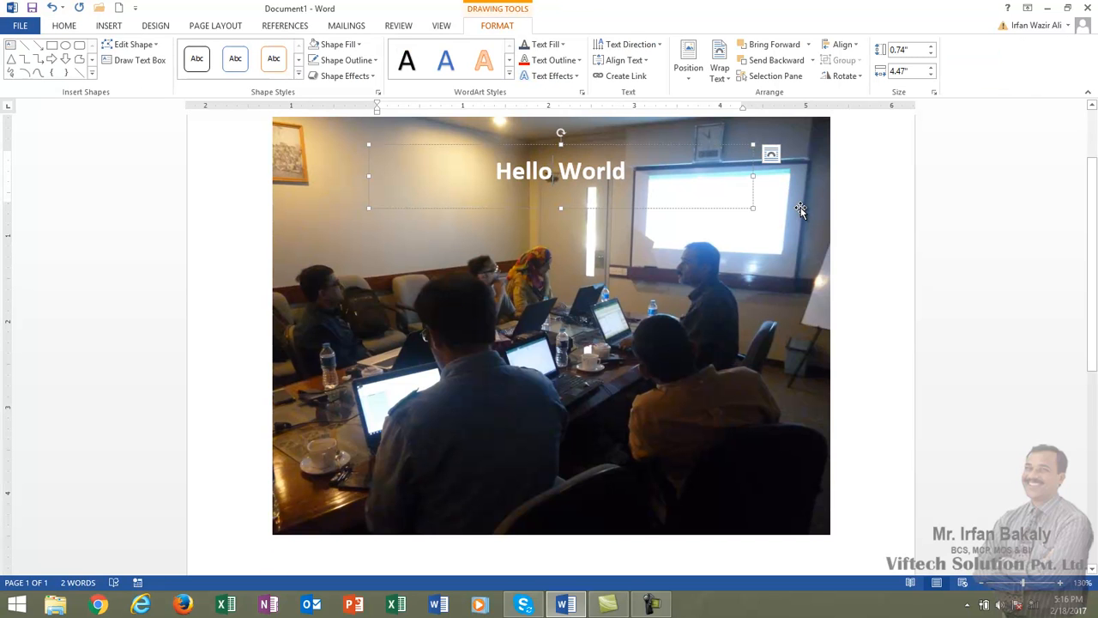
click(348, 60)
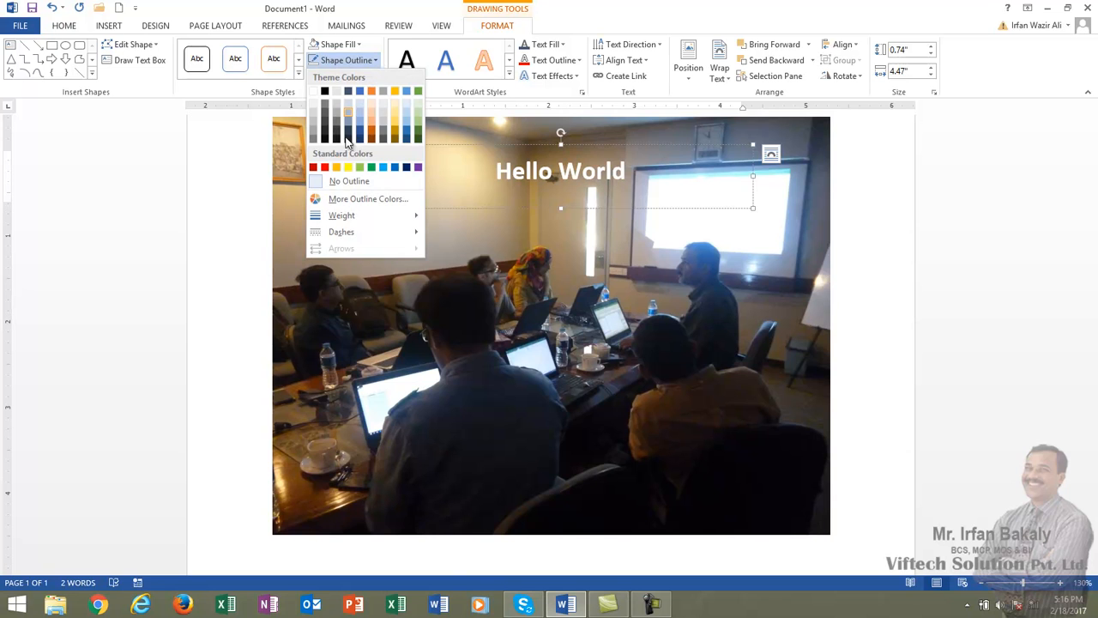
click(349, 168)
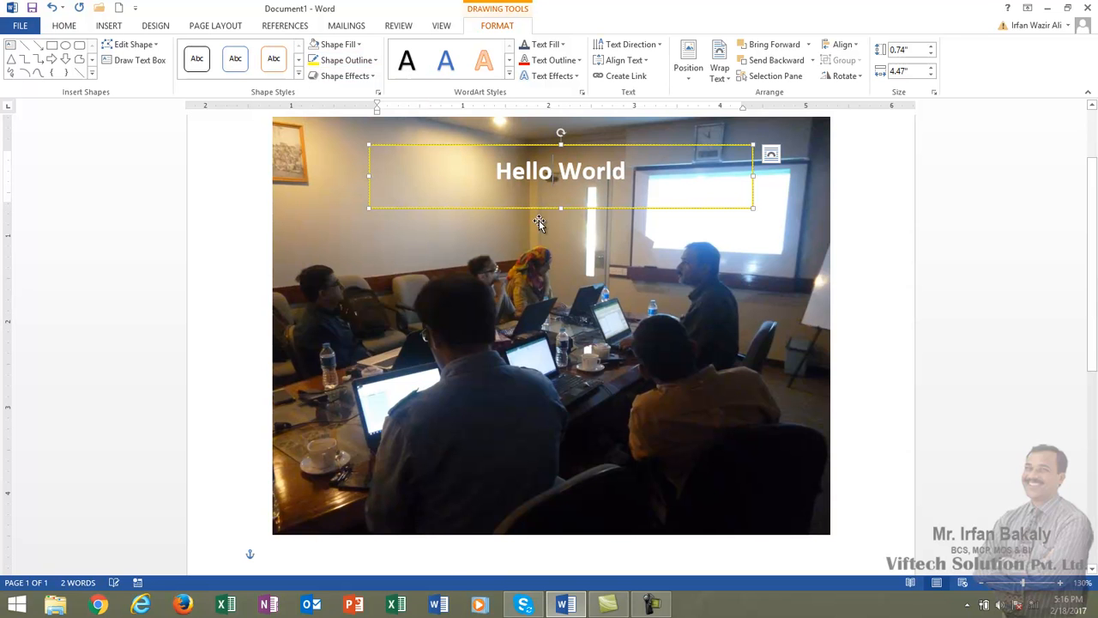
drag(562, 204, 563, 199)
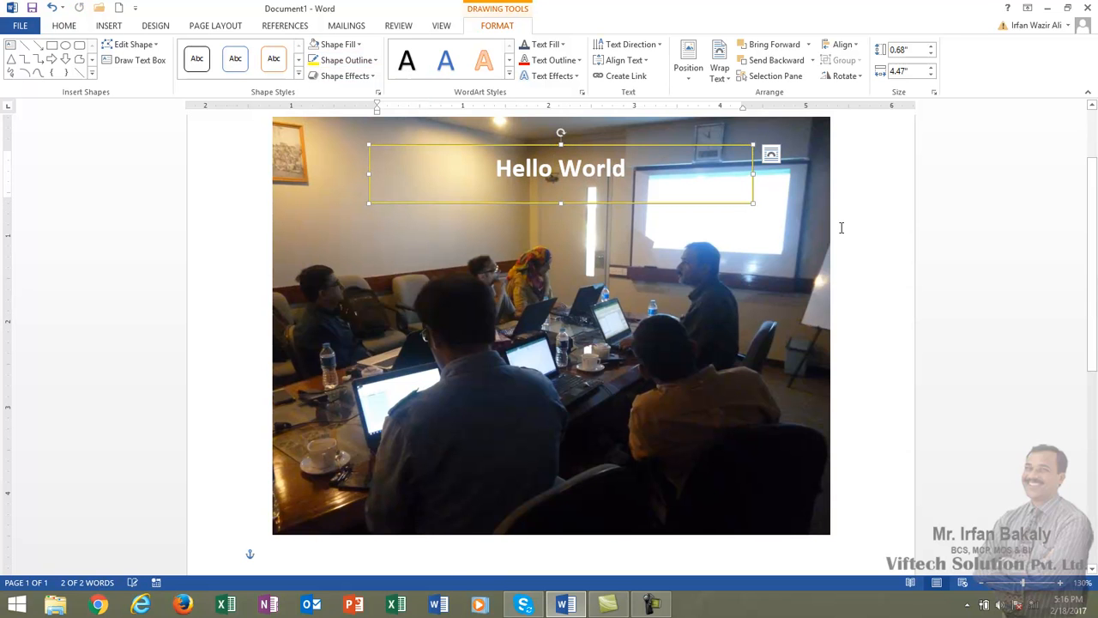
click(841, 227)
- Select both the picture and the "Hello World" rectangle and group them into one object
mouse_move(789, 174)
mouse_down()
mouse_move(789, 200)
mouse_move(789, 161)
mouse_move(791, 237)
mouse_move(796, 174)
mouse_up()
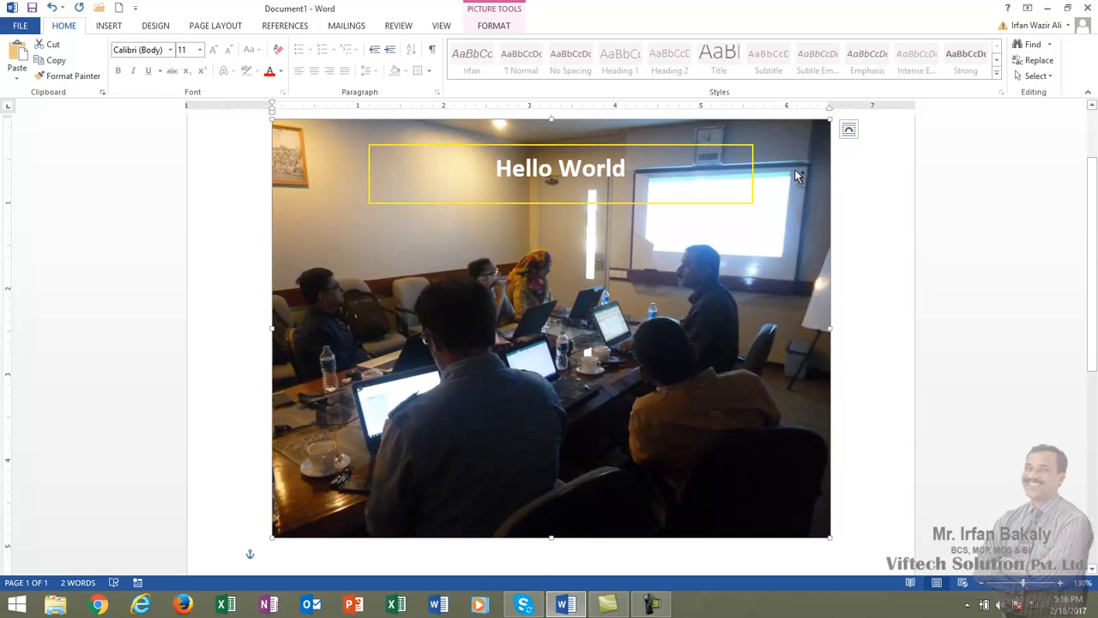
click(730, 149)
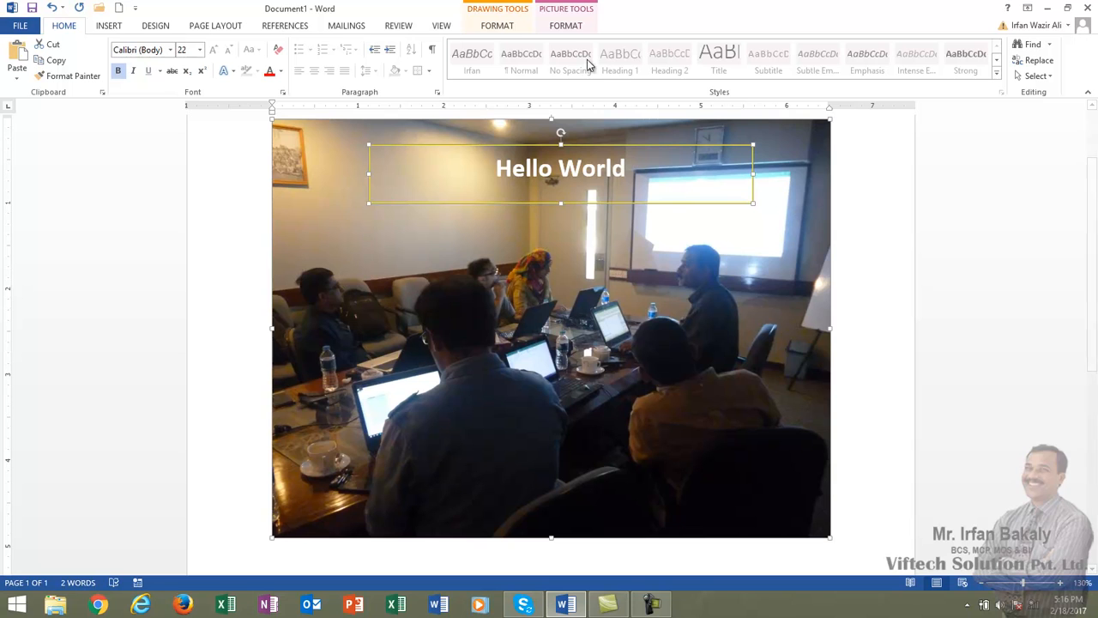
click(498, 26)
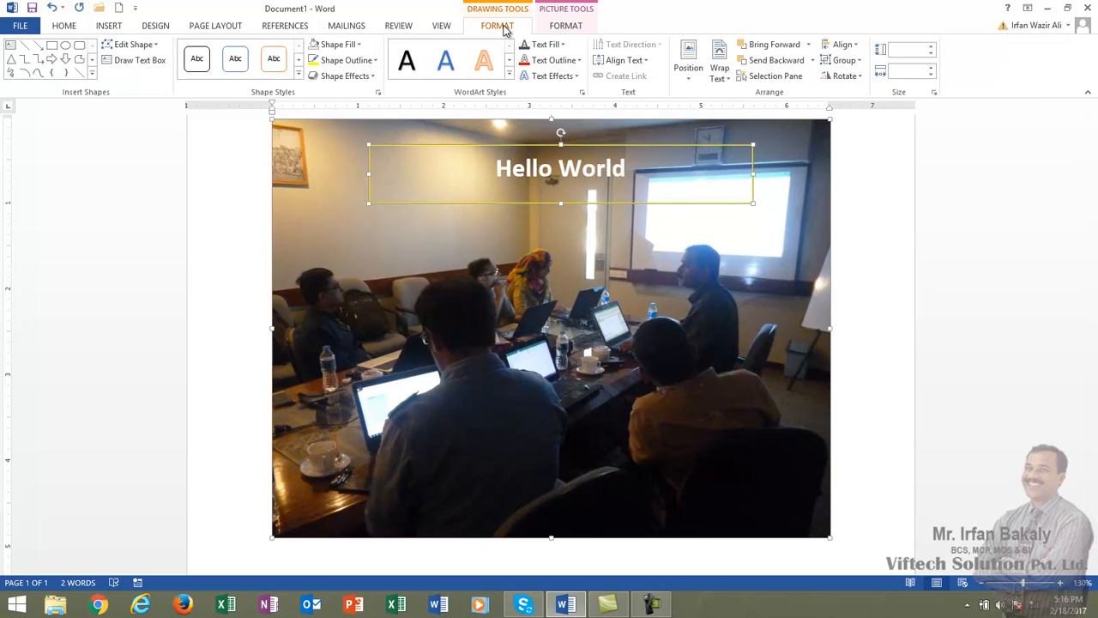
click(861, 61)
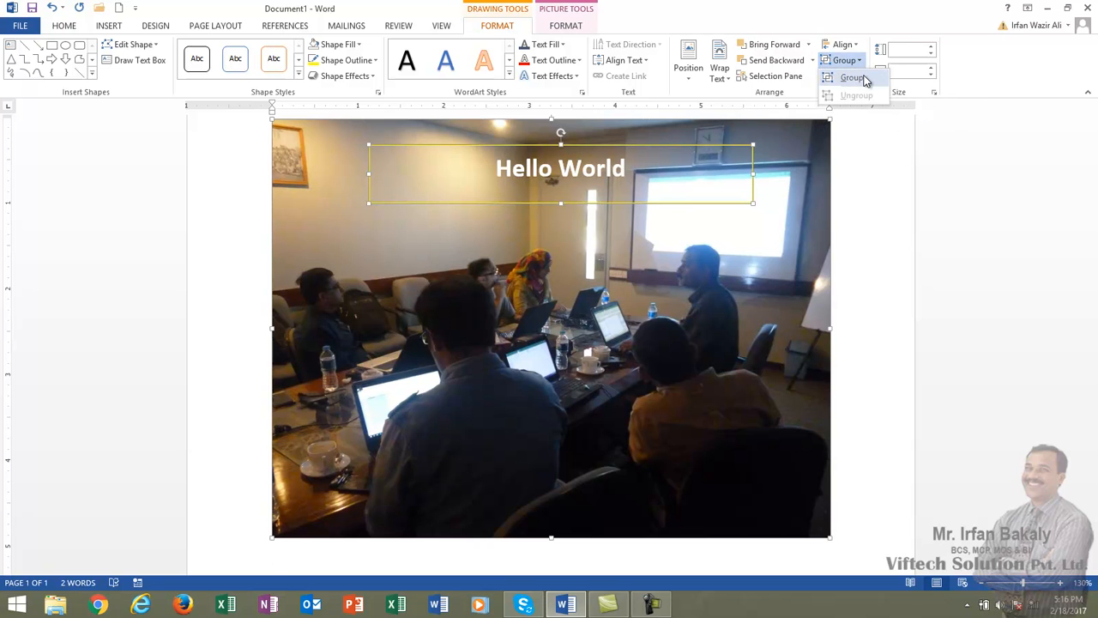
click(864, 79)
click(858, 239)
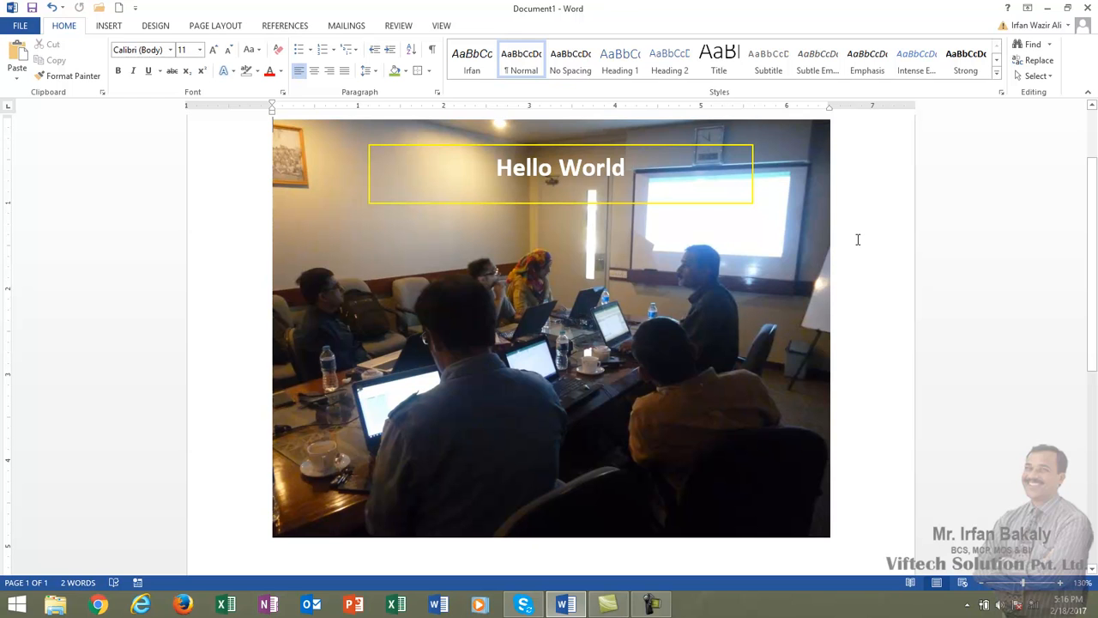
- Move the grouped picture and text rectangle around the page as one object, and delete the group
scroll(858, 239, up, 1)
click(776, 154)
drag(798, 158, 755, 195)
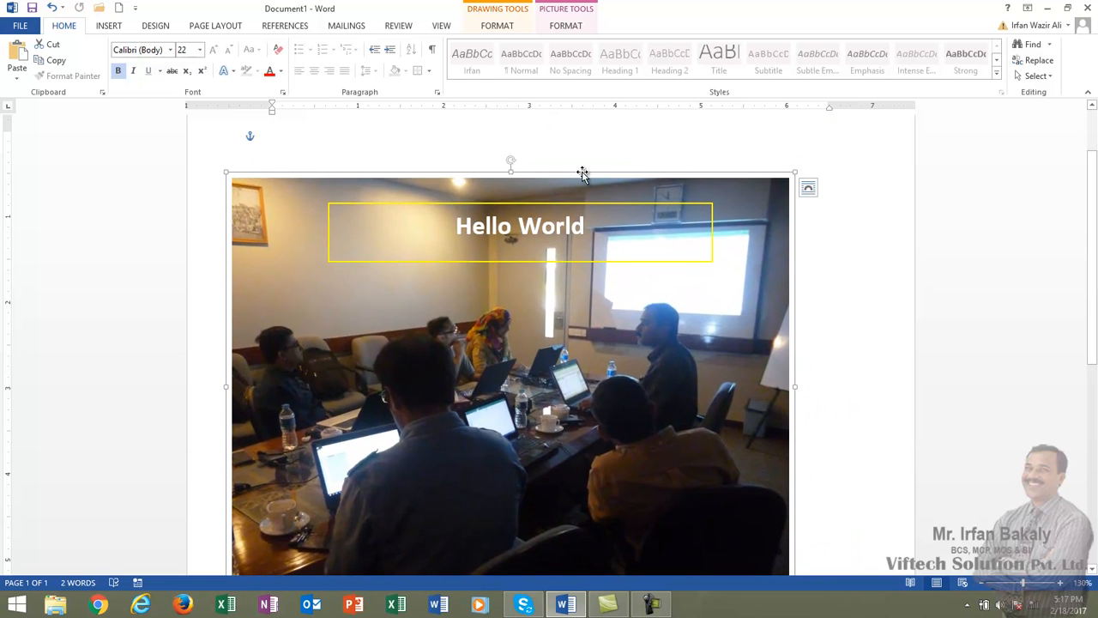
mouse_move(510, 161)
mouse_down()
mouse_move(462, 166)
mouse_move(500, 162)
mouse_up()
drag(677, 301, 719, 282)
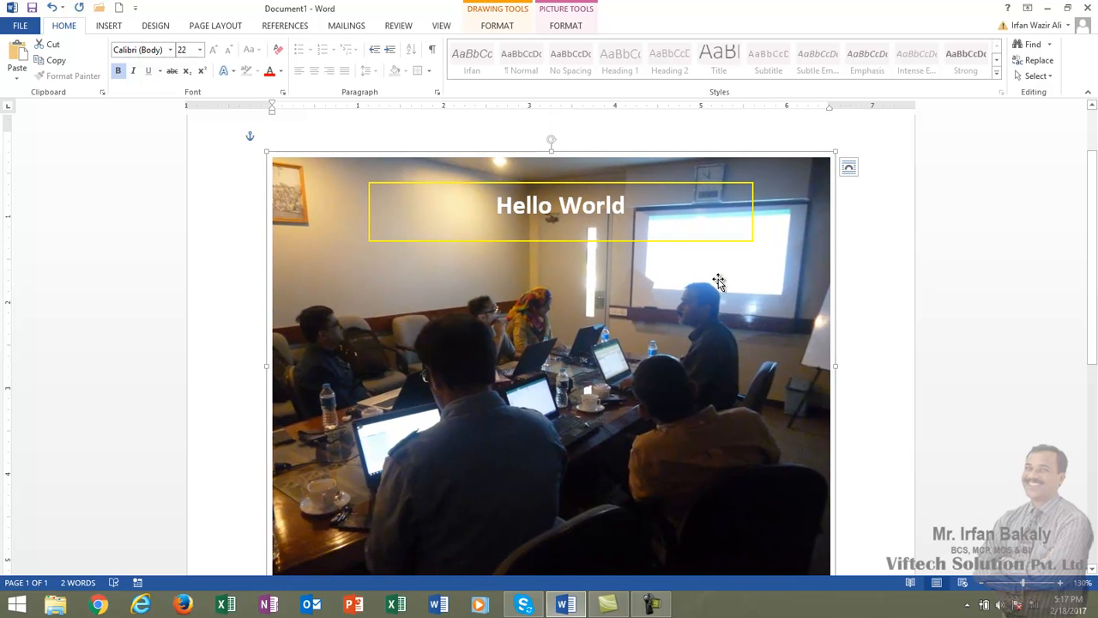
key(Delete)
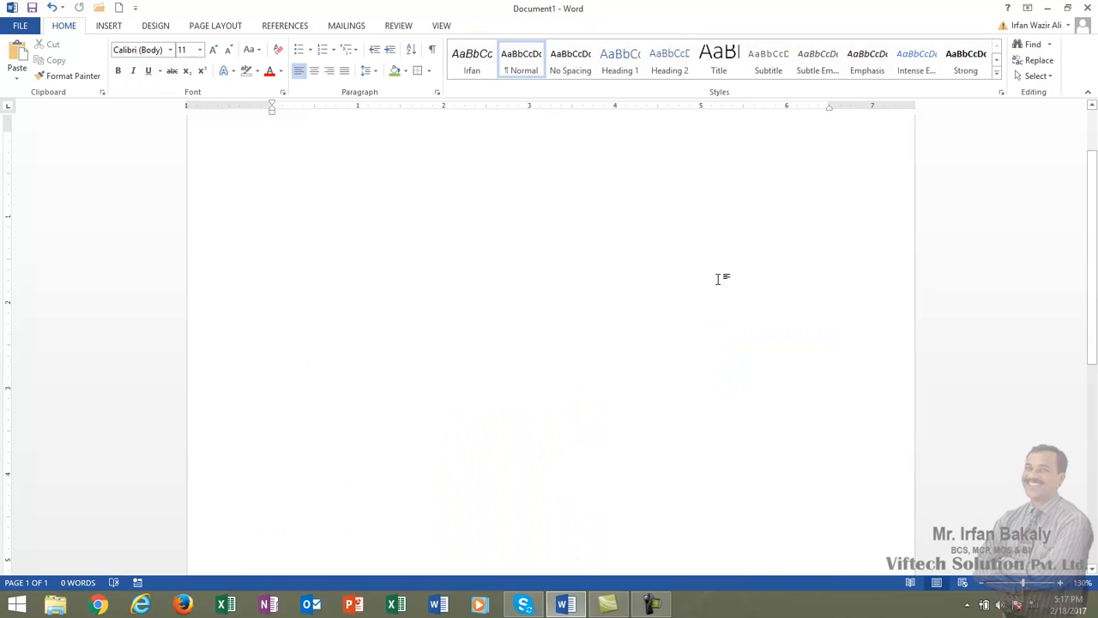
- Insert a smiley face shape about 3.67" high and 4.25" wide on the empty page
click(108, 24)
click(209, 79)
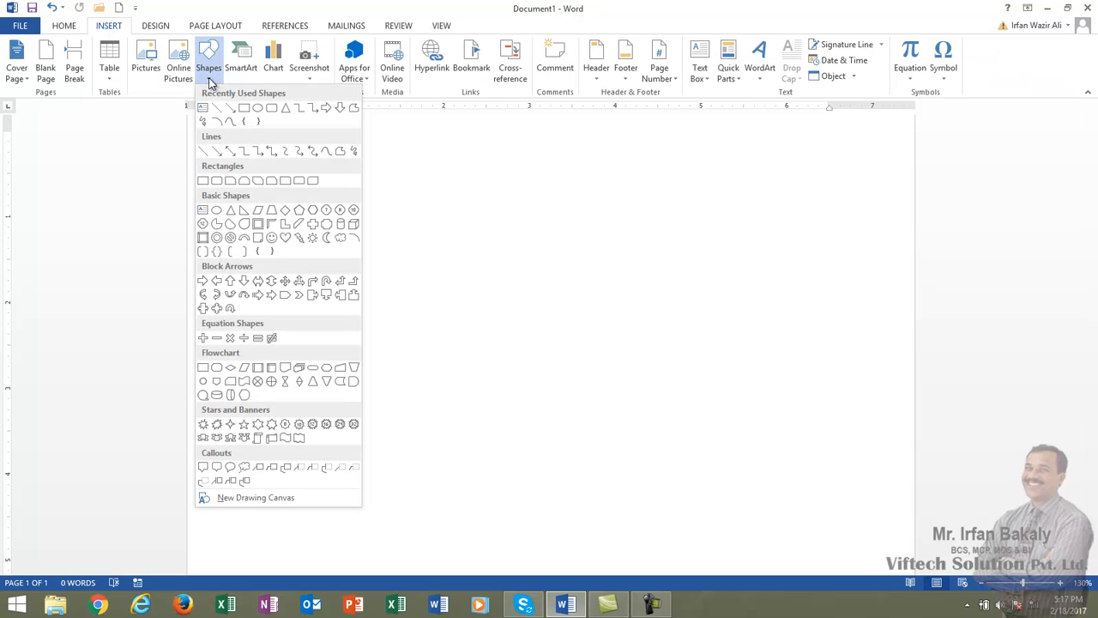
click(271, 240)
mouse_move(345, 152)
mouse_down()
mouse_move(556, 383)
mouse_move(710, 451)
mouse_move(711, 468)
mouse_up()
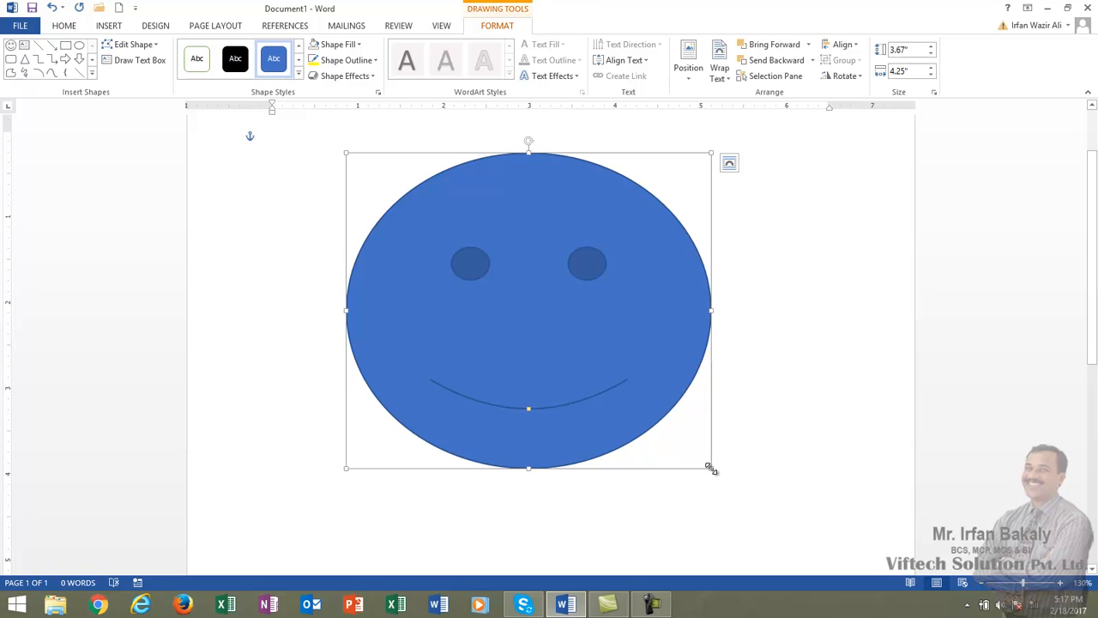
- Resize the smiley face into an even circle about 3.74" high and wide
drag(711, 153, 667, 147)
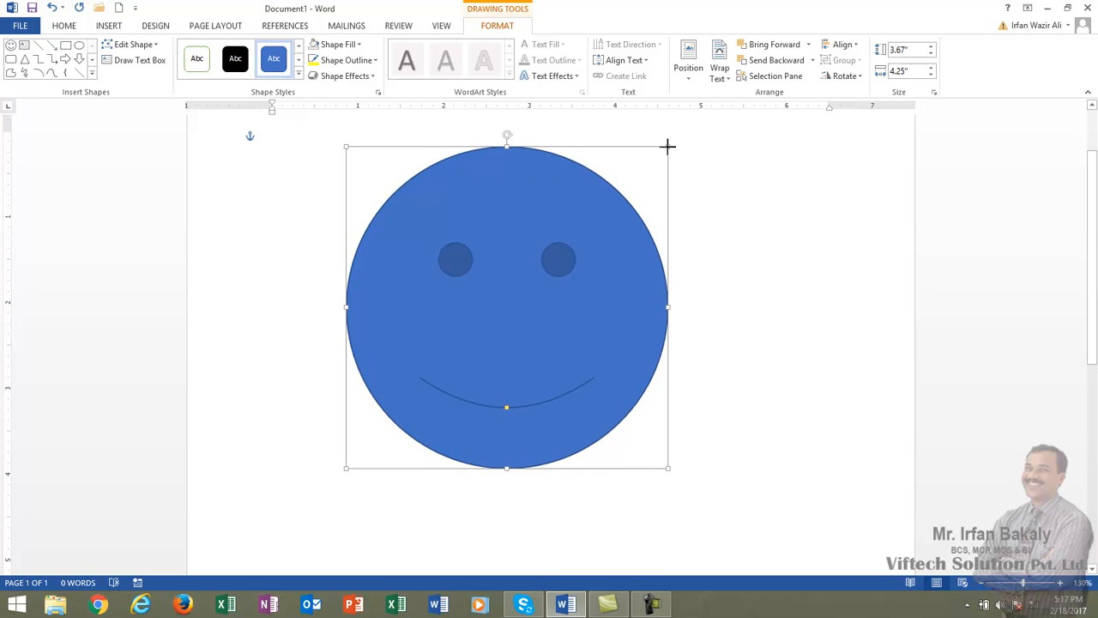
drag(506, 136, 505, 174)
scroll(558, 495, down, 1)
scroll(558, 498, down, 1)
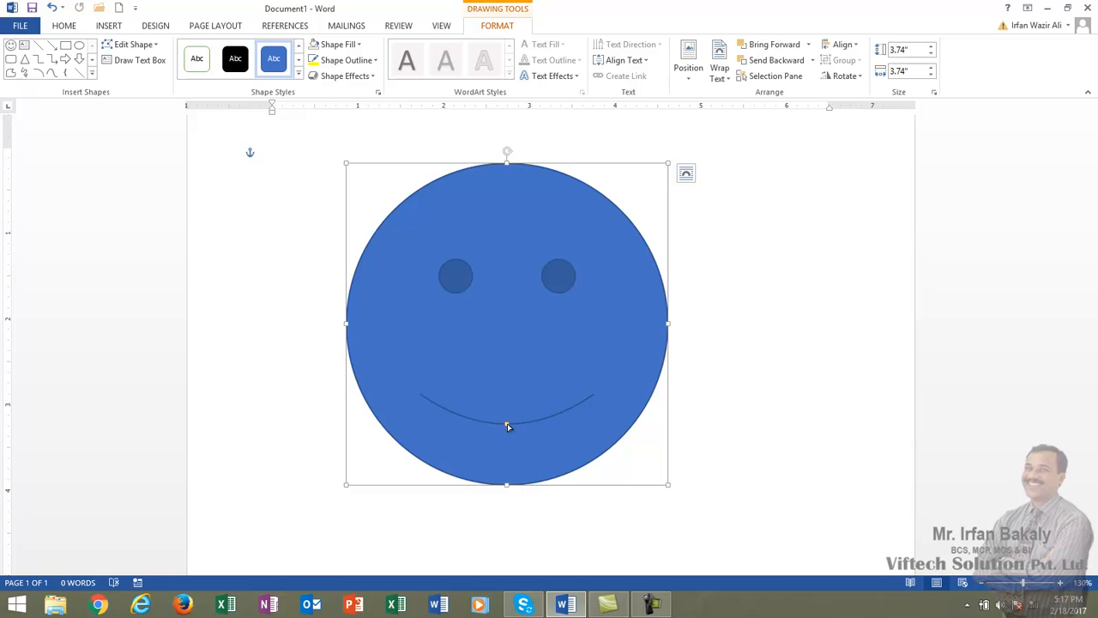
- Bend the face's smile into a frown and shrink the shape to about 1.16" high by 1.28" wide
drag(507, 423, 507, 393)
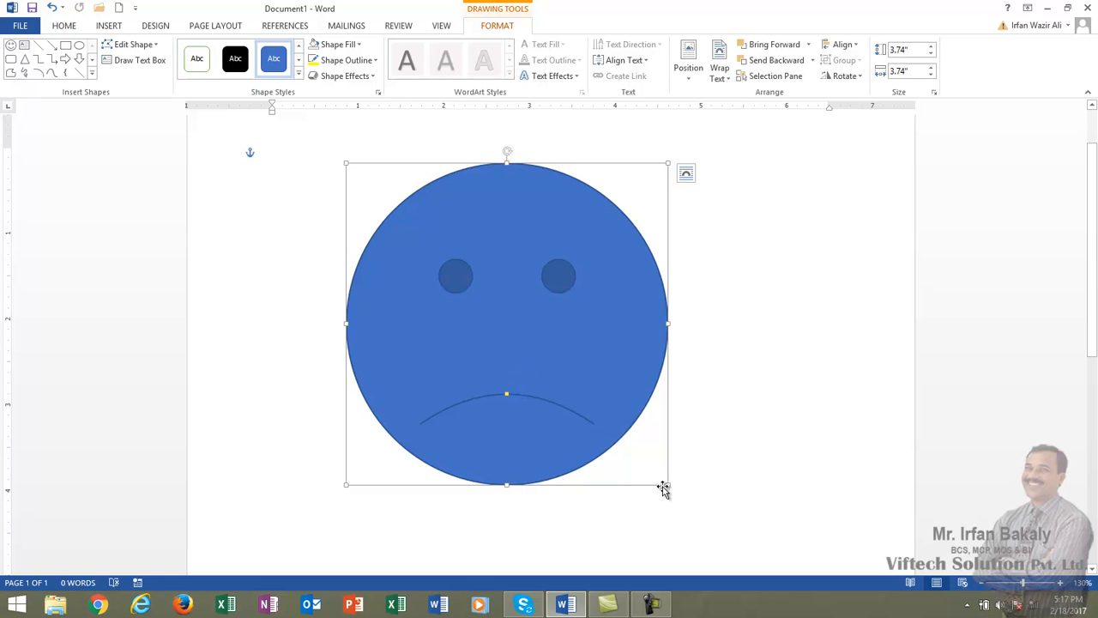
drag(669, 483, 457, 262)
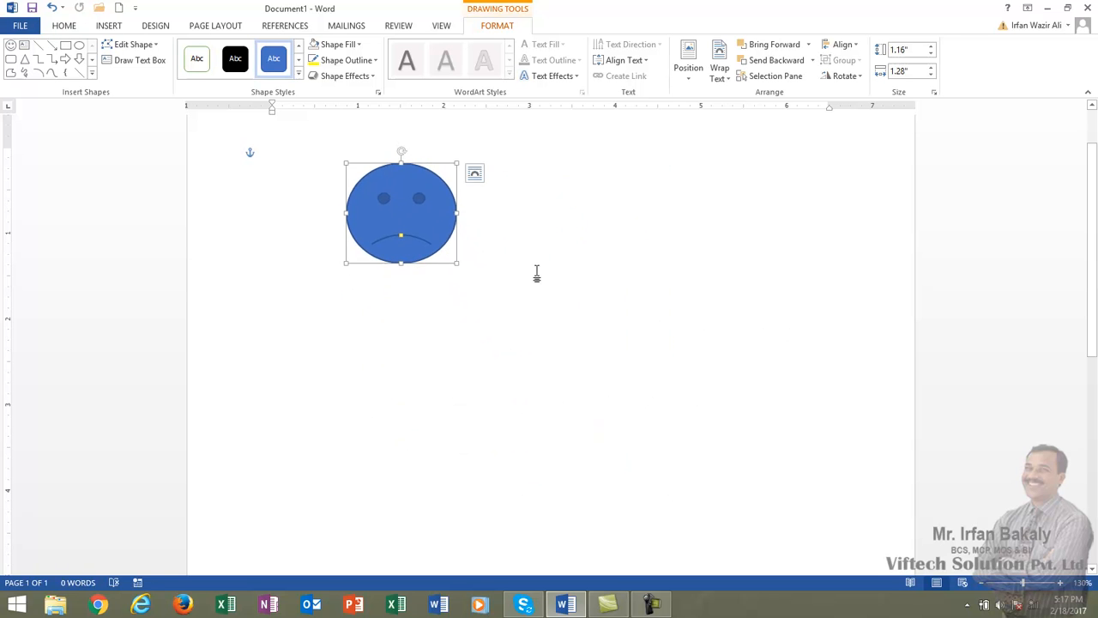
click(537, 275)
- Draw a left-right block arrow about 2.01" high and 4.43" wide below the face
click(114, 25)
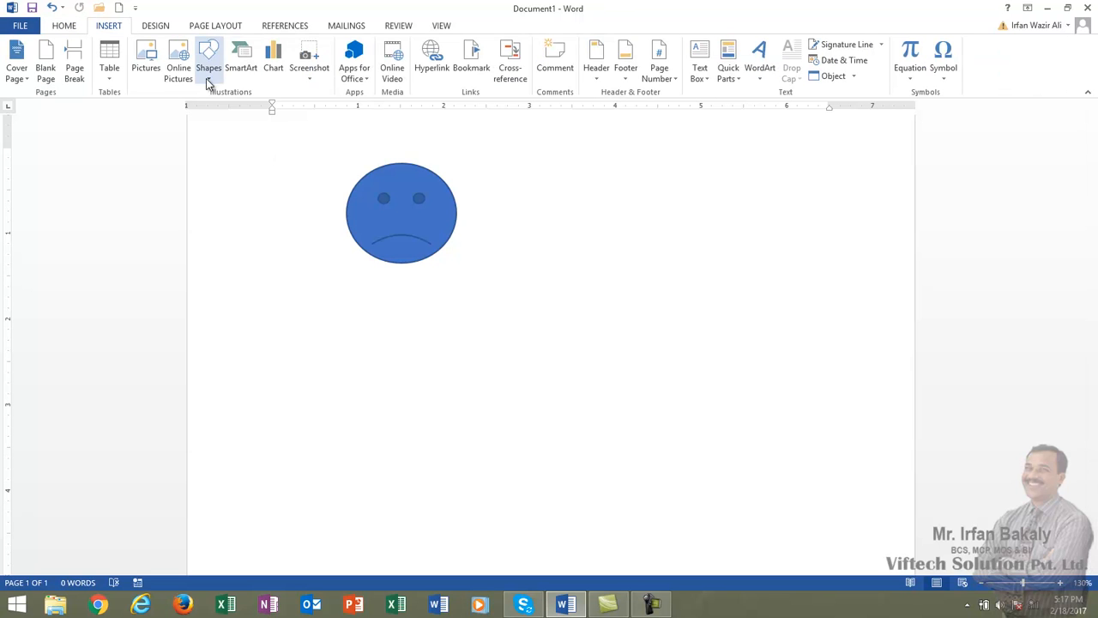
click(208, 66)
click(261, 297)
mouse_move(345, 328)
mouse_down()
mouse_move(419, 407)
mouse_move(726, 501)
mouse_up()
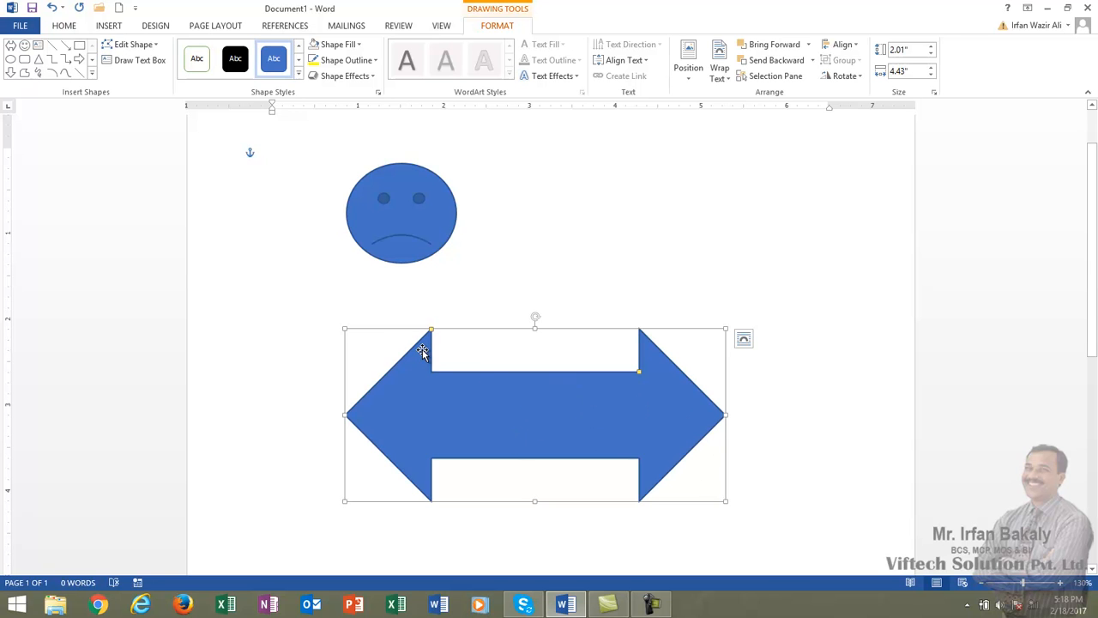
- Reshape the double-headed arrow with its adjustment points, slightly thickening the shaft and making the arrowheads longer
drag(431, 330, 378, 372)
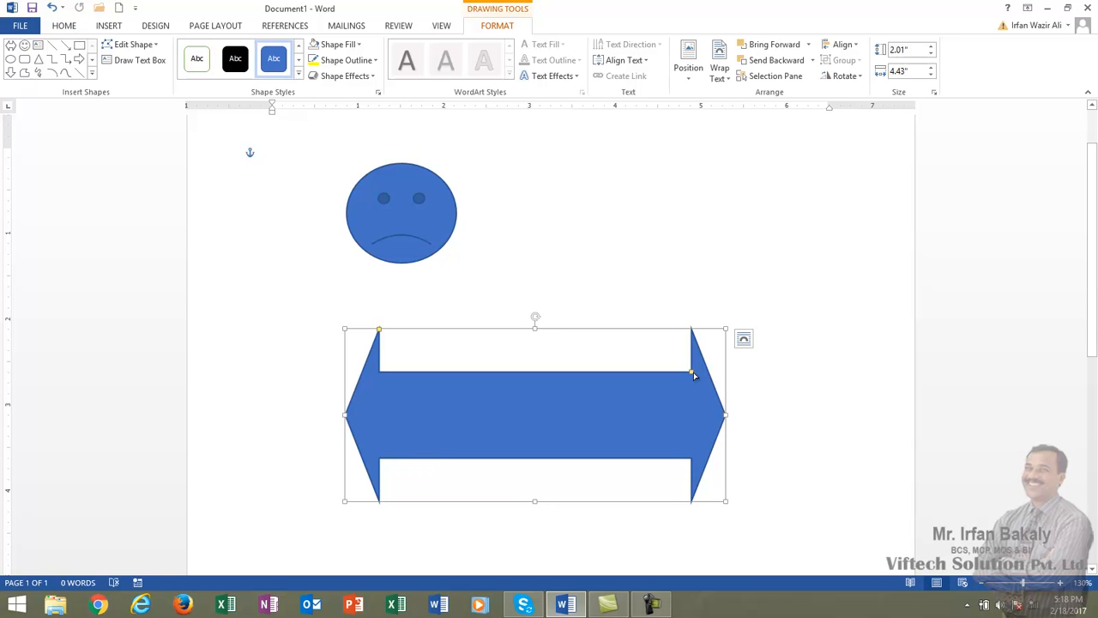
mouse_move(691, 374)
mouse_down()
mouse_move(692, 405)
mouse_move(606, 387)
mouse_move(686, 382)
mouse_move(691, 365)
mouse_up()
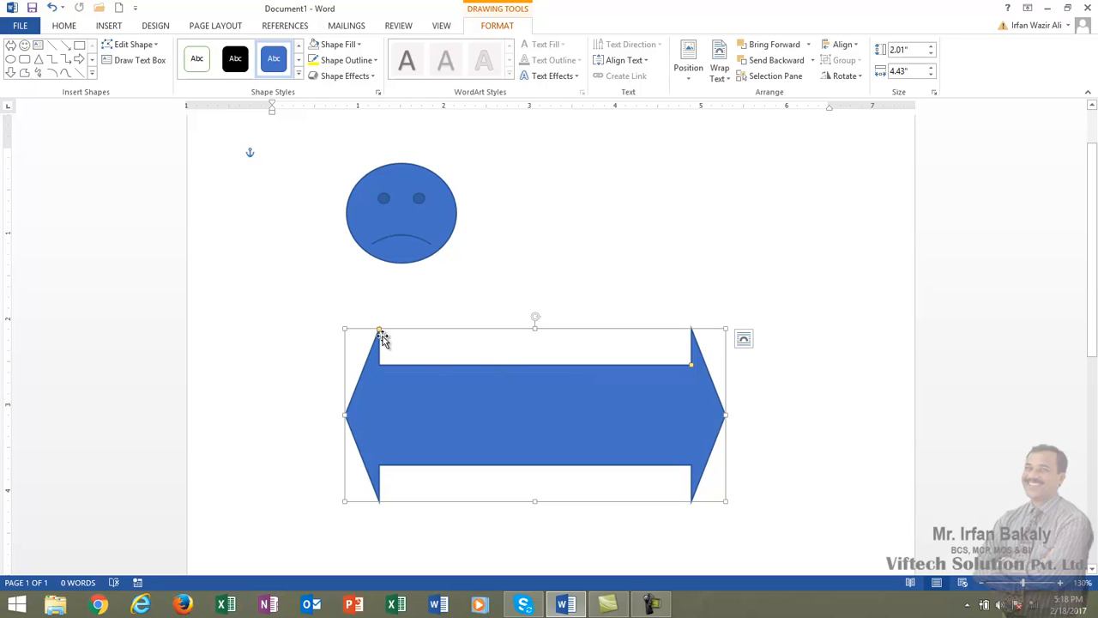
drag(380, 332, 446, 330)
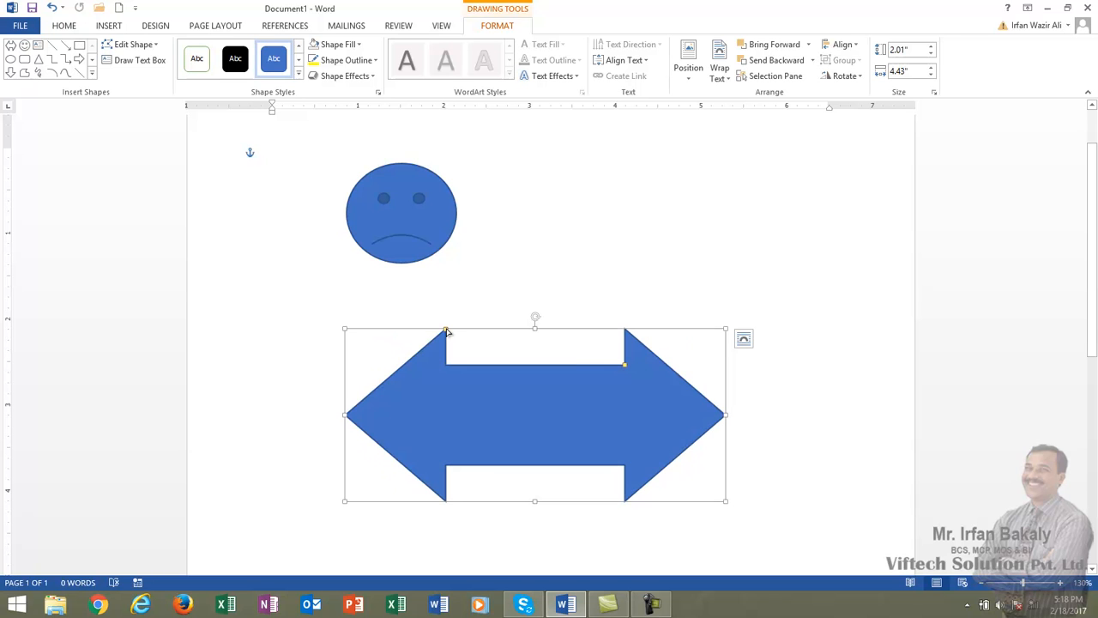